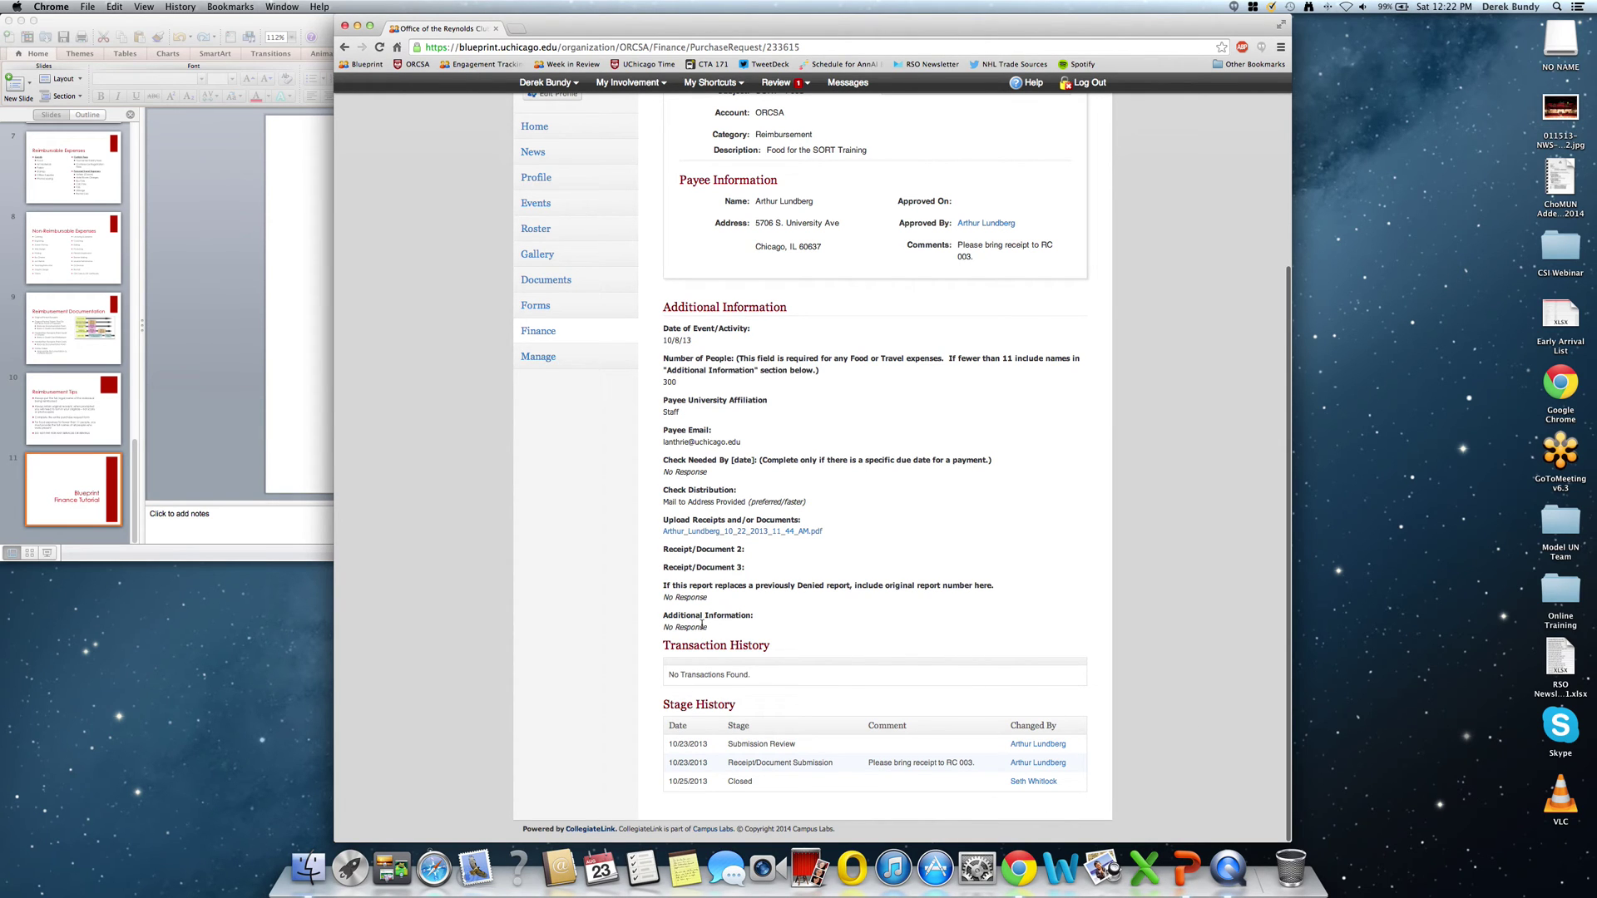
Scroll to the top of canceled purchase request 000357 to review its header details.
scroll(829, 742, "up", 5)
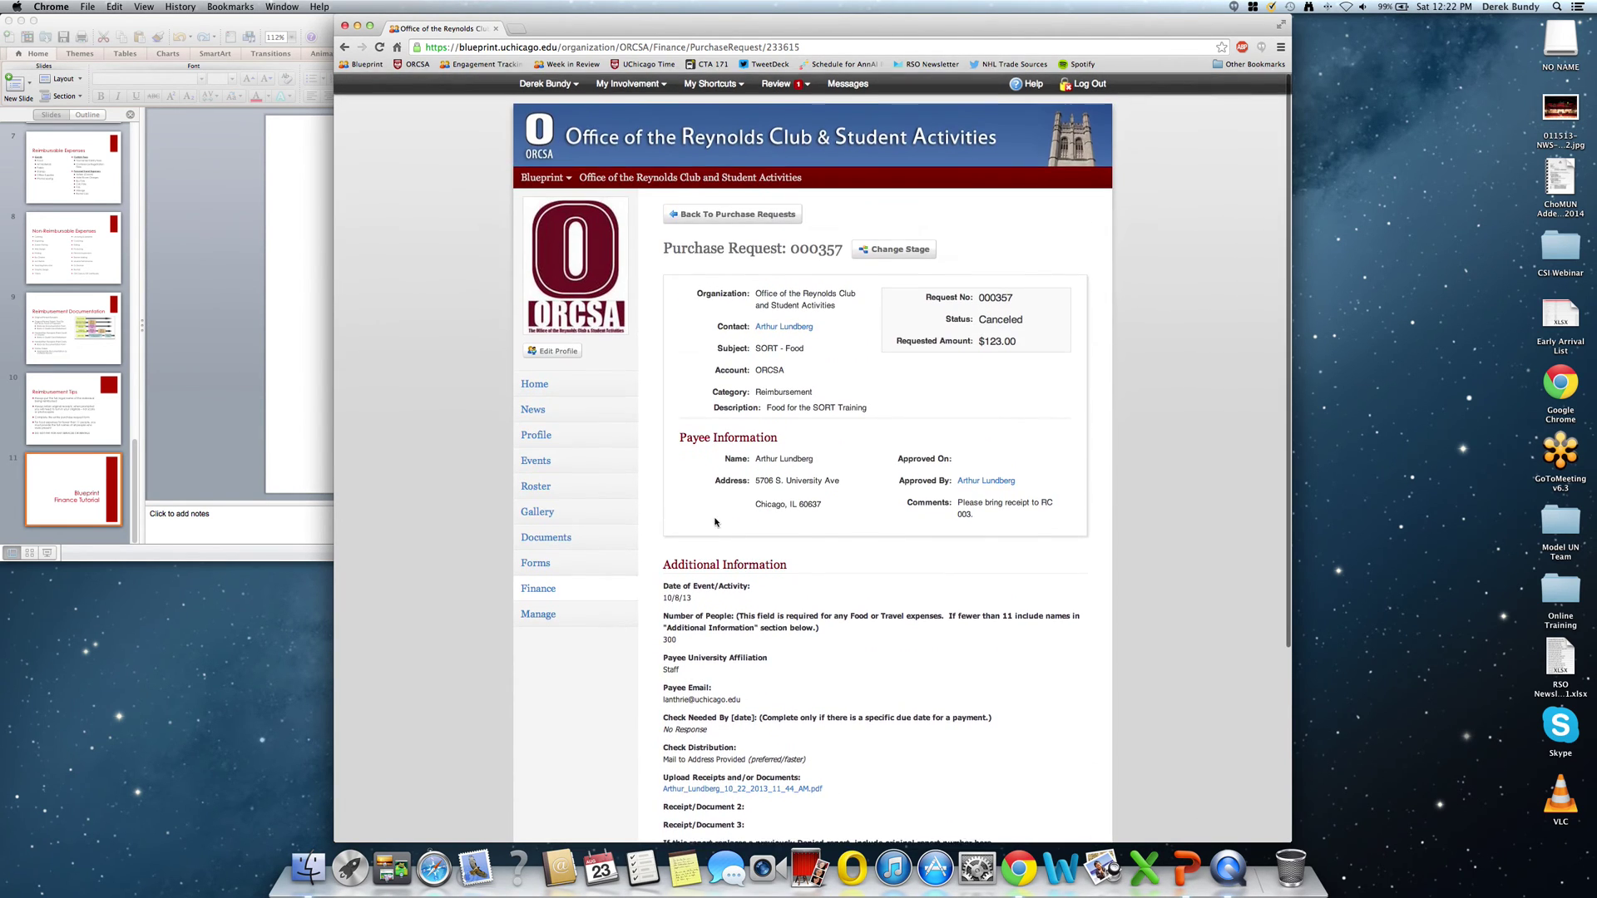
Go back to the purchase requests and open the ORCSA account from the Accounts list.
left_click(721, 215)
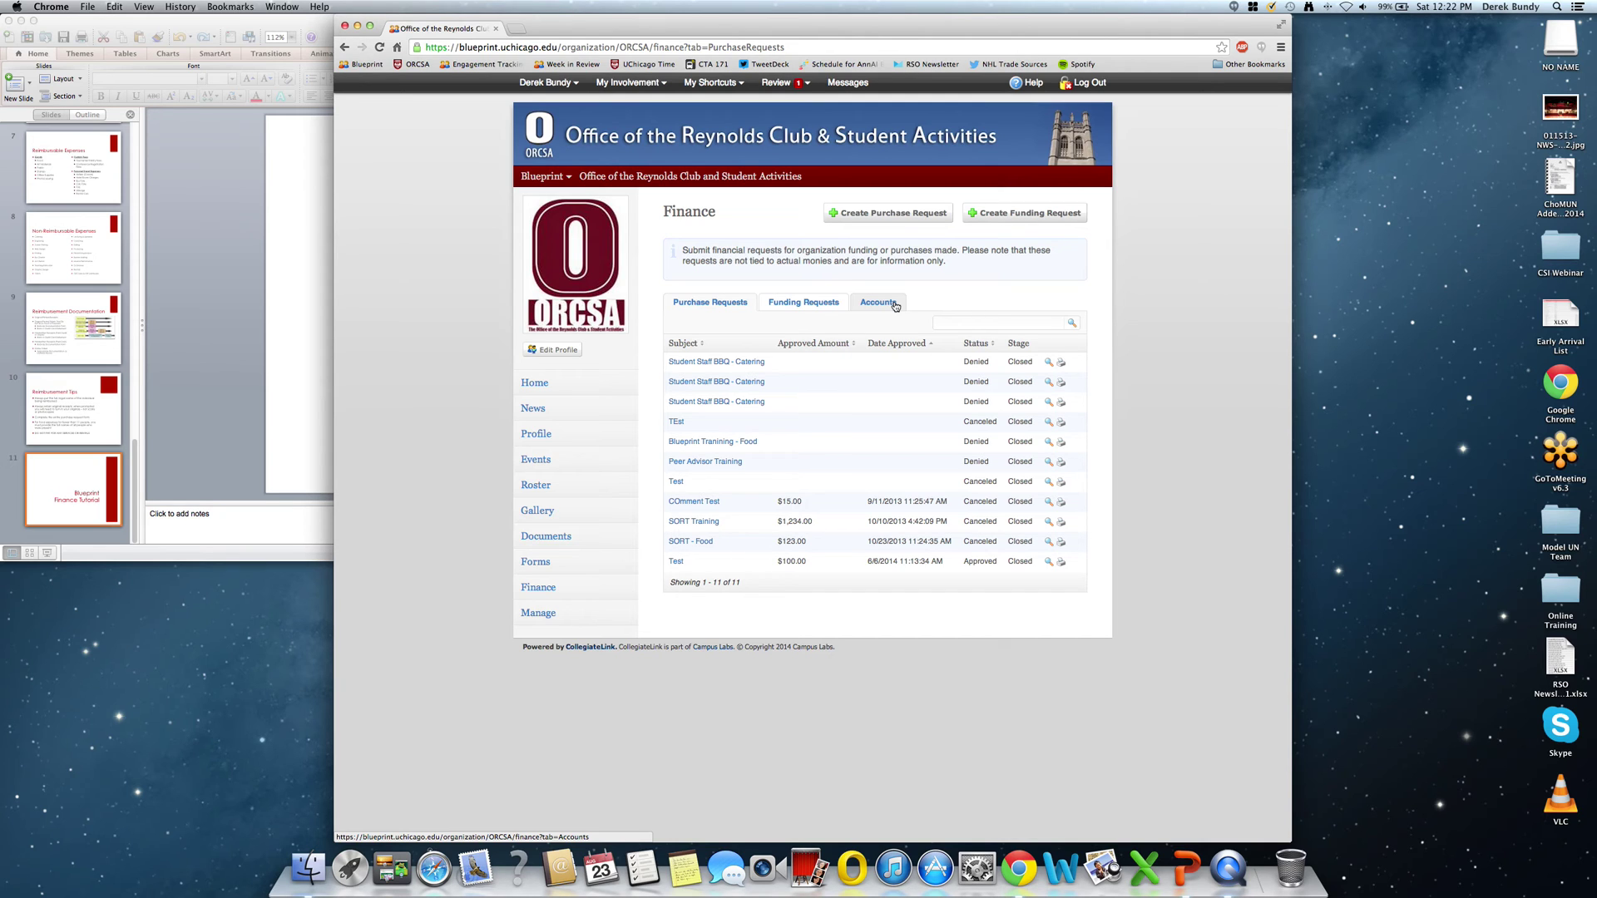
left_click(895, 305)
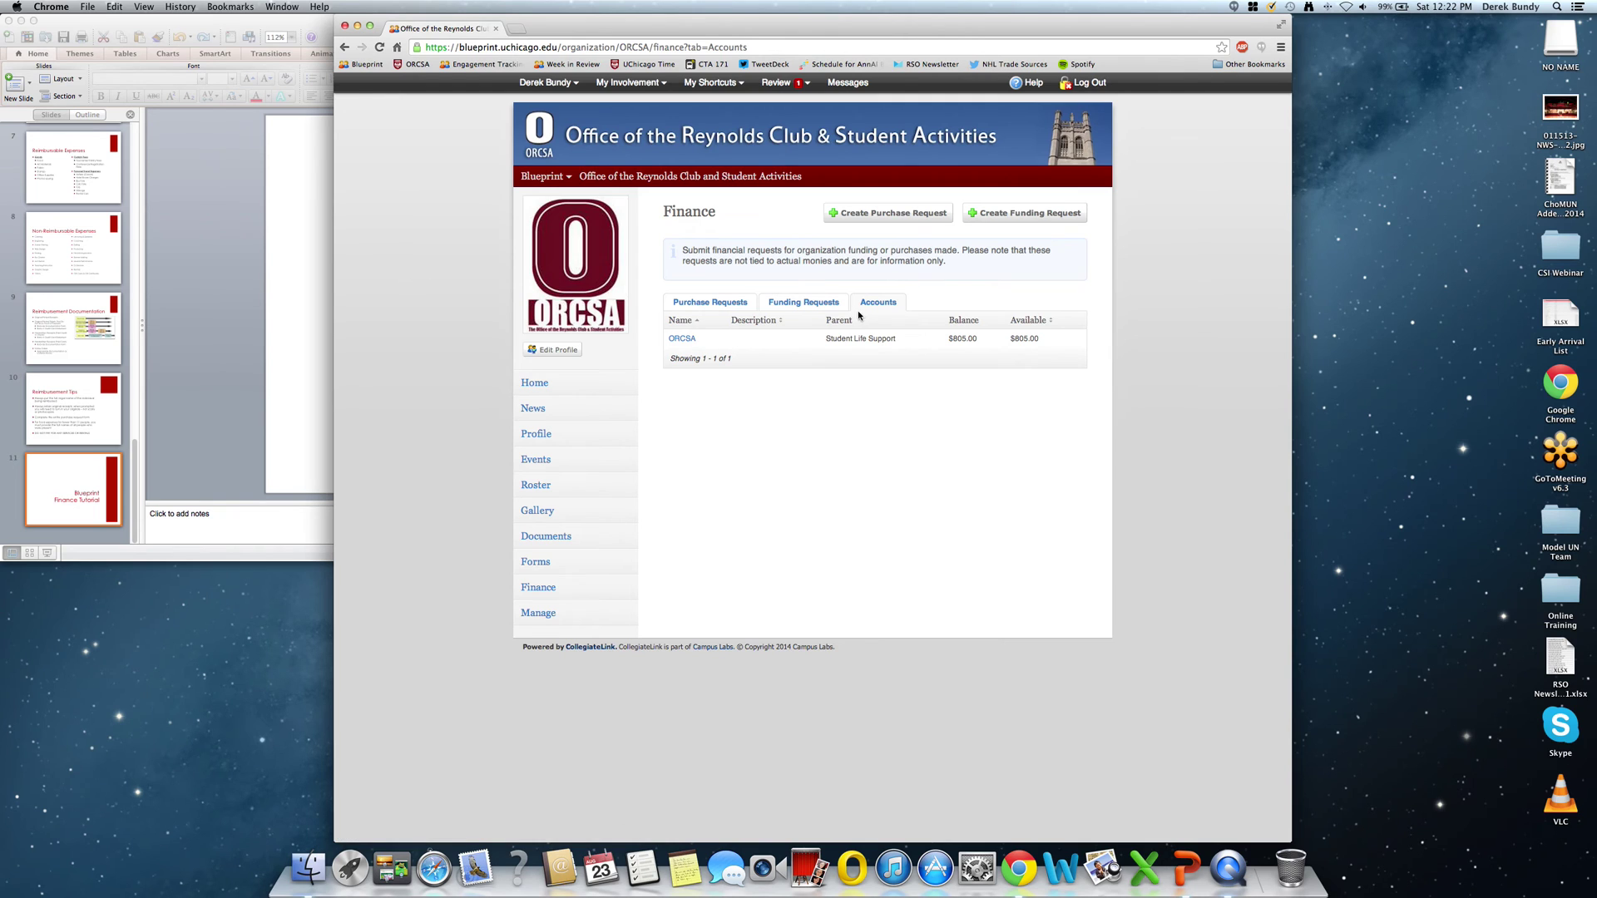
left_click(684, 339)
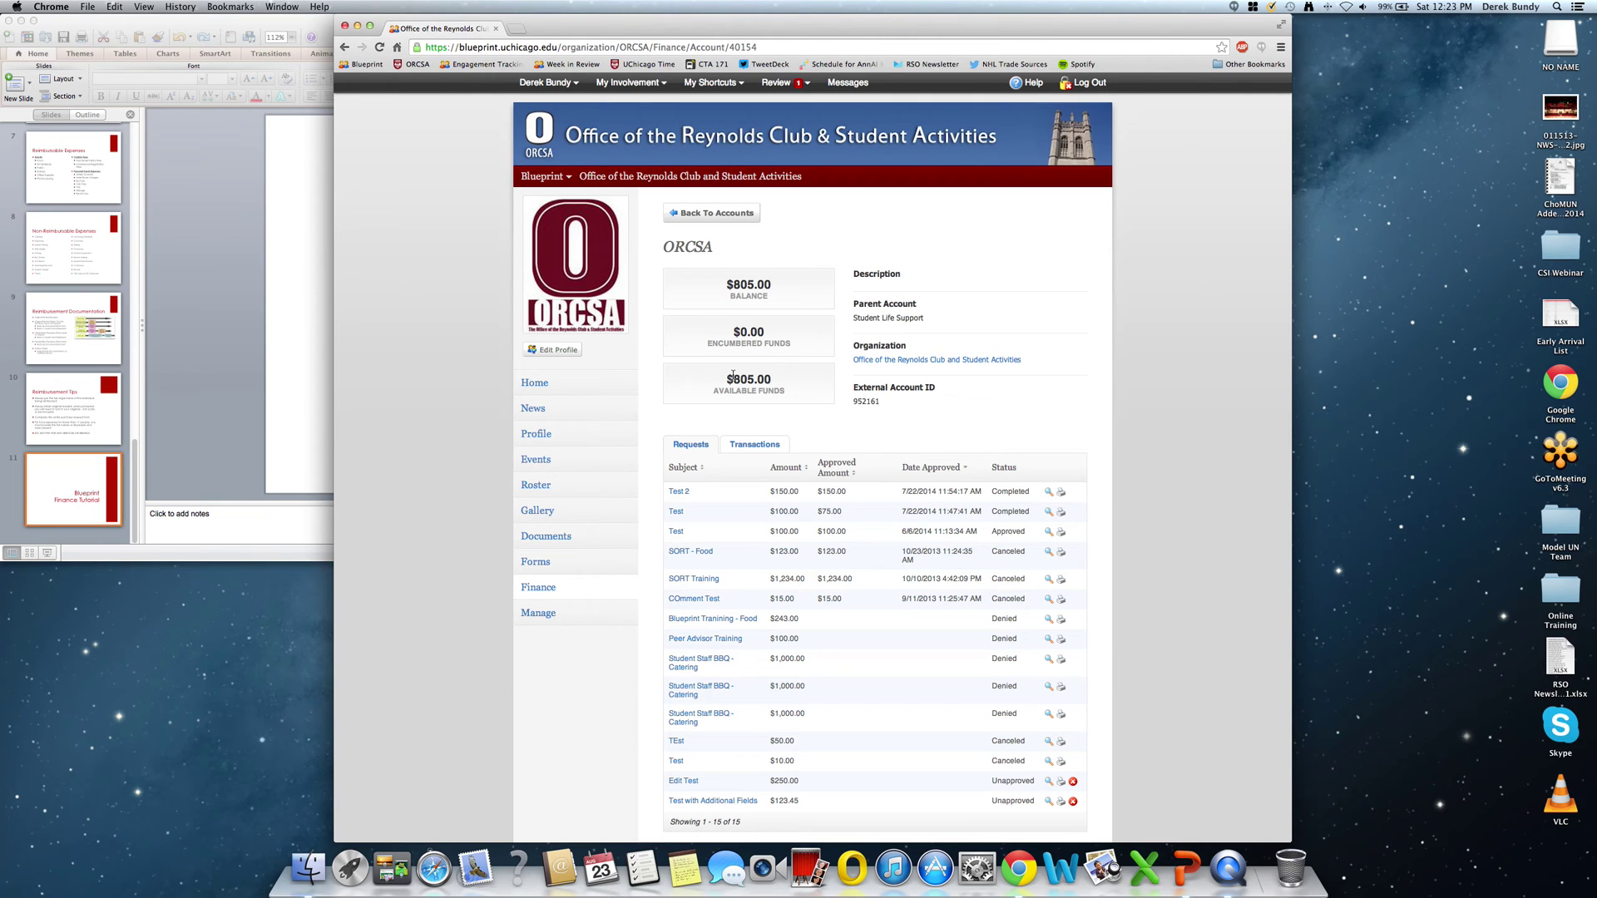
View the ORCSA account's transaction history, then return to the Finance page.
scroll(919, 450, "down", 2)
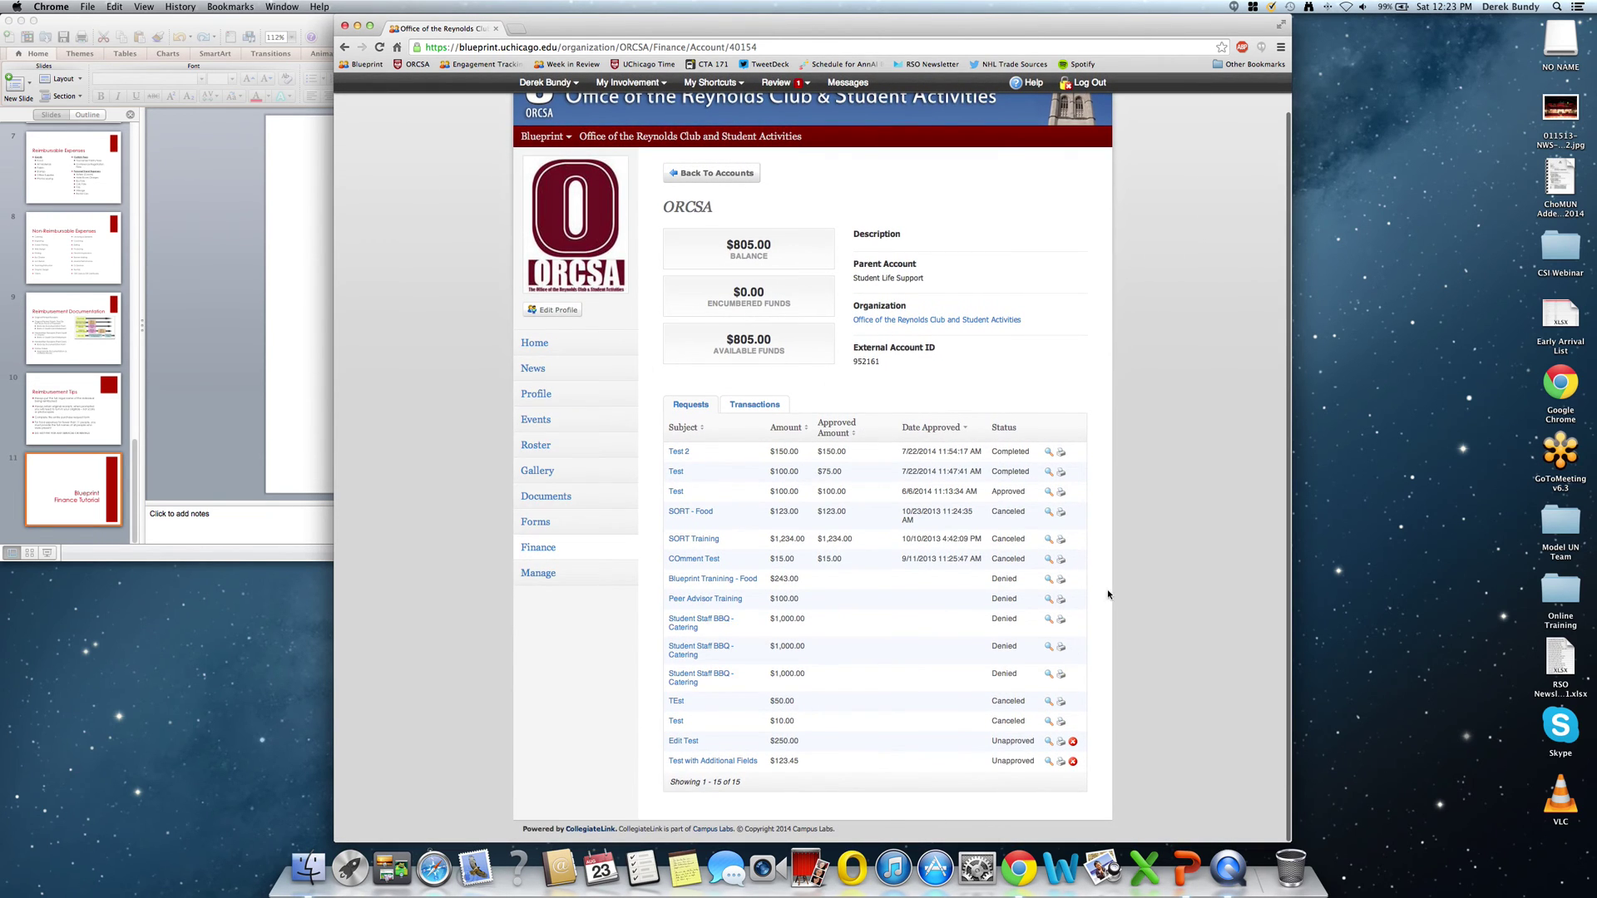
left_click(759, 407)
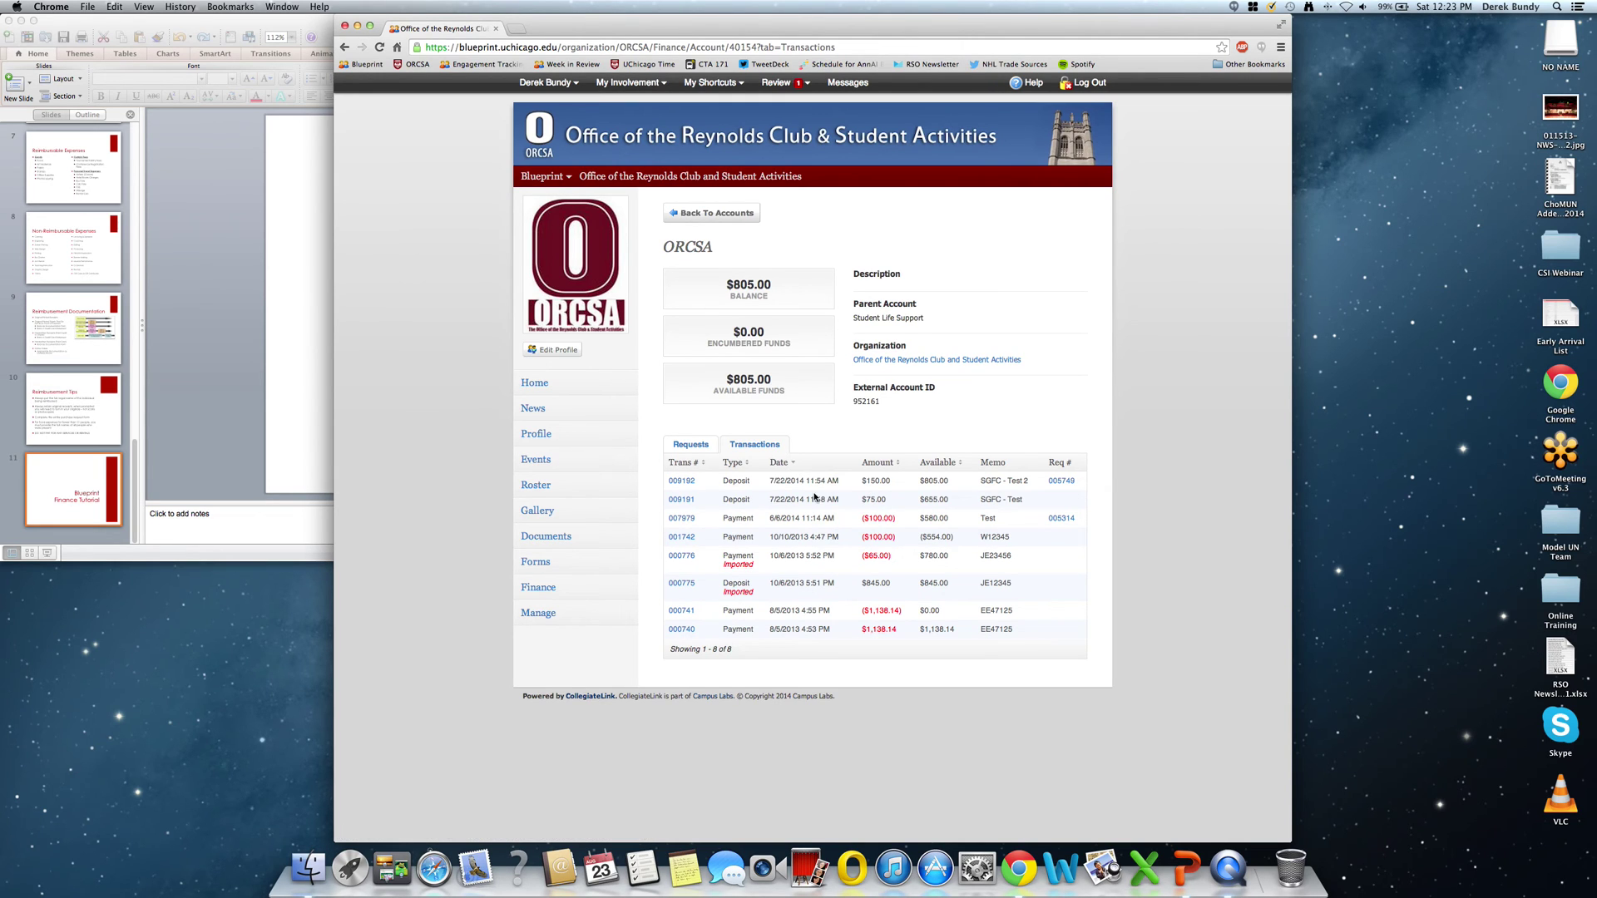
left_click(604, 591)
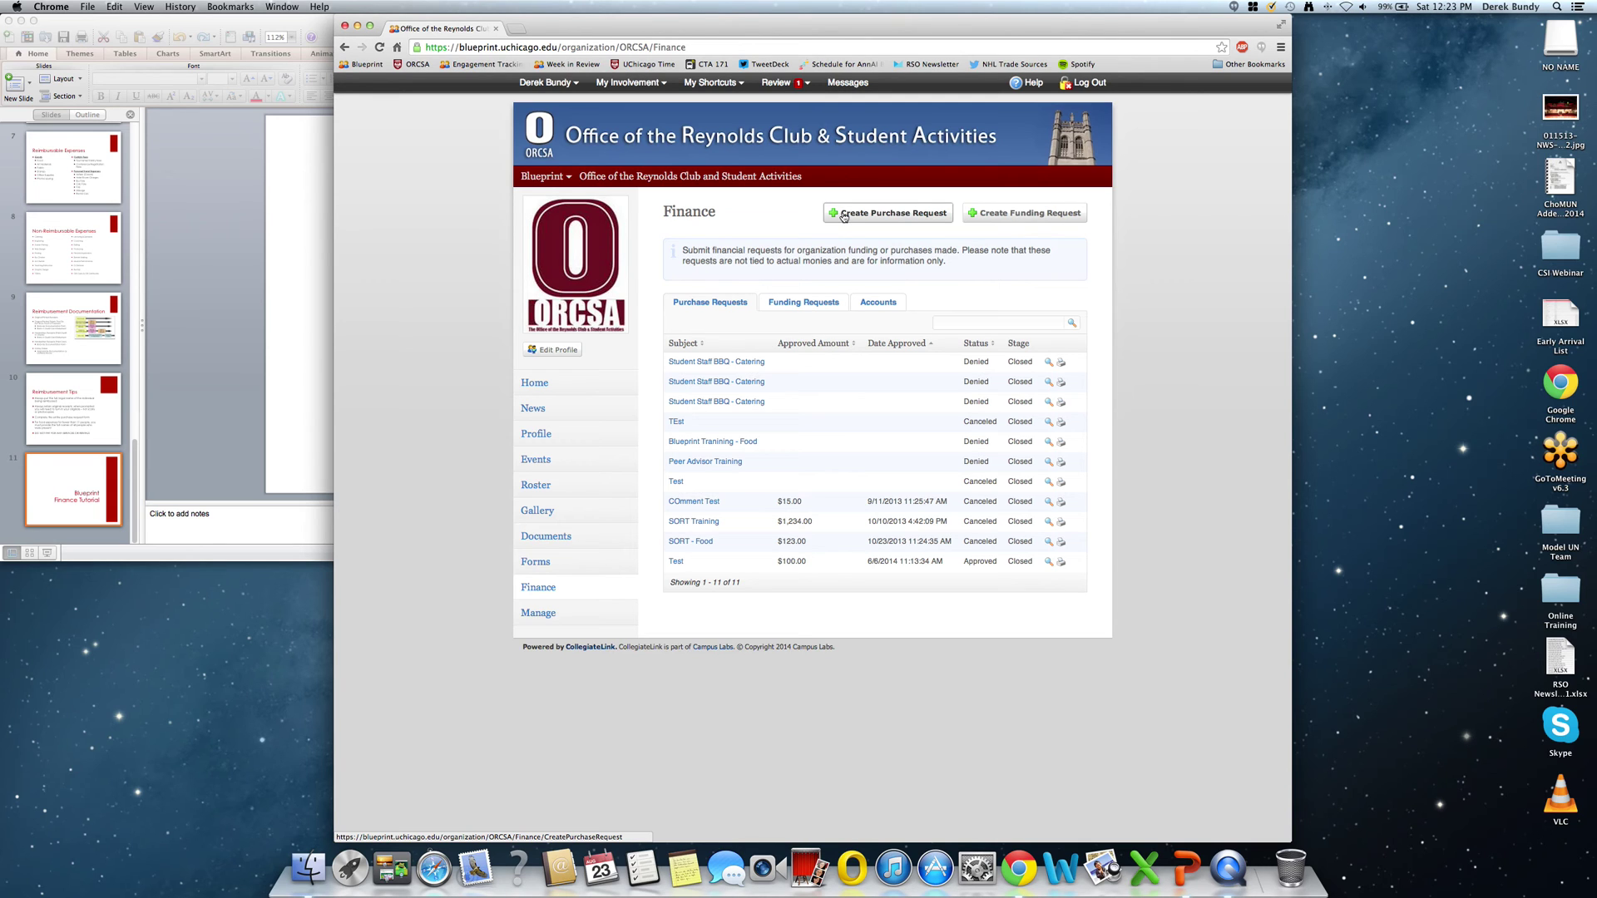
Start a purchase request titled 'Pizza for End of Year Banquet' for 50.00 with a banquet description.
left_click(843, 215)
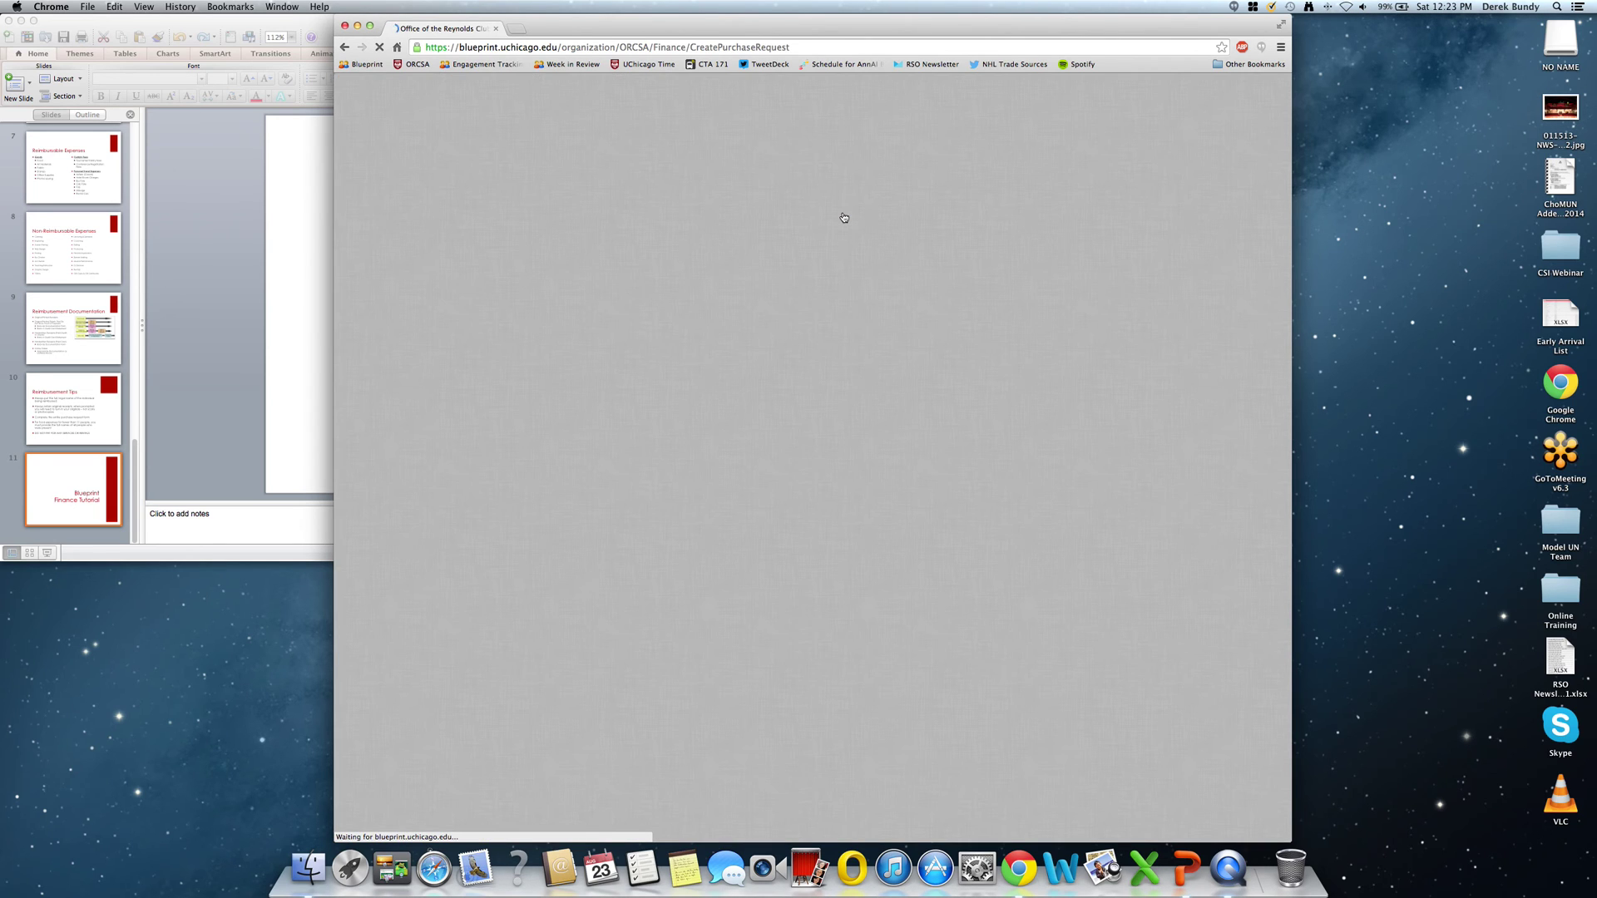
scroll(866, 221, "down", 1)
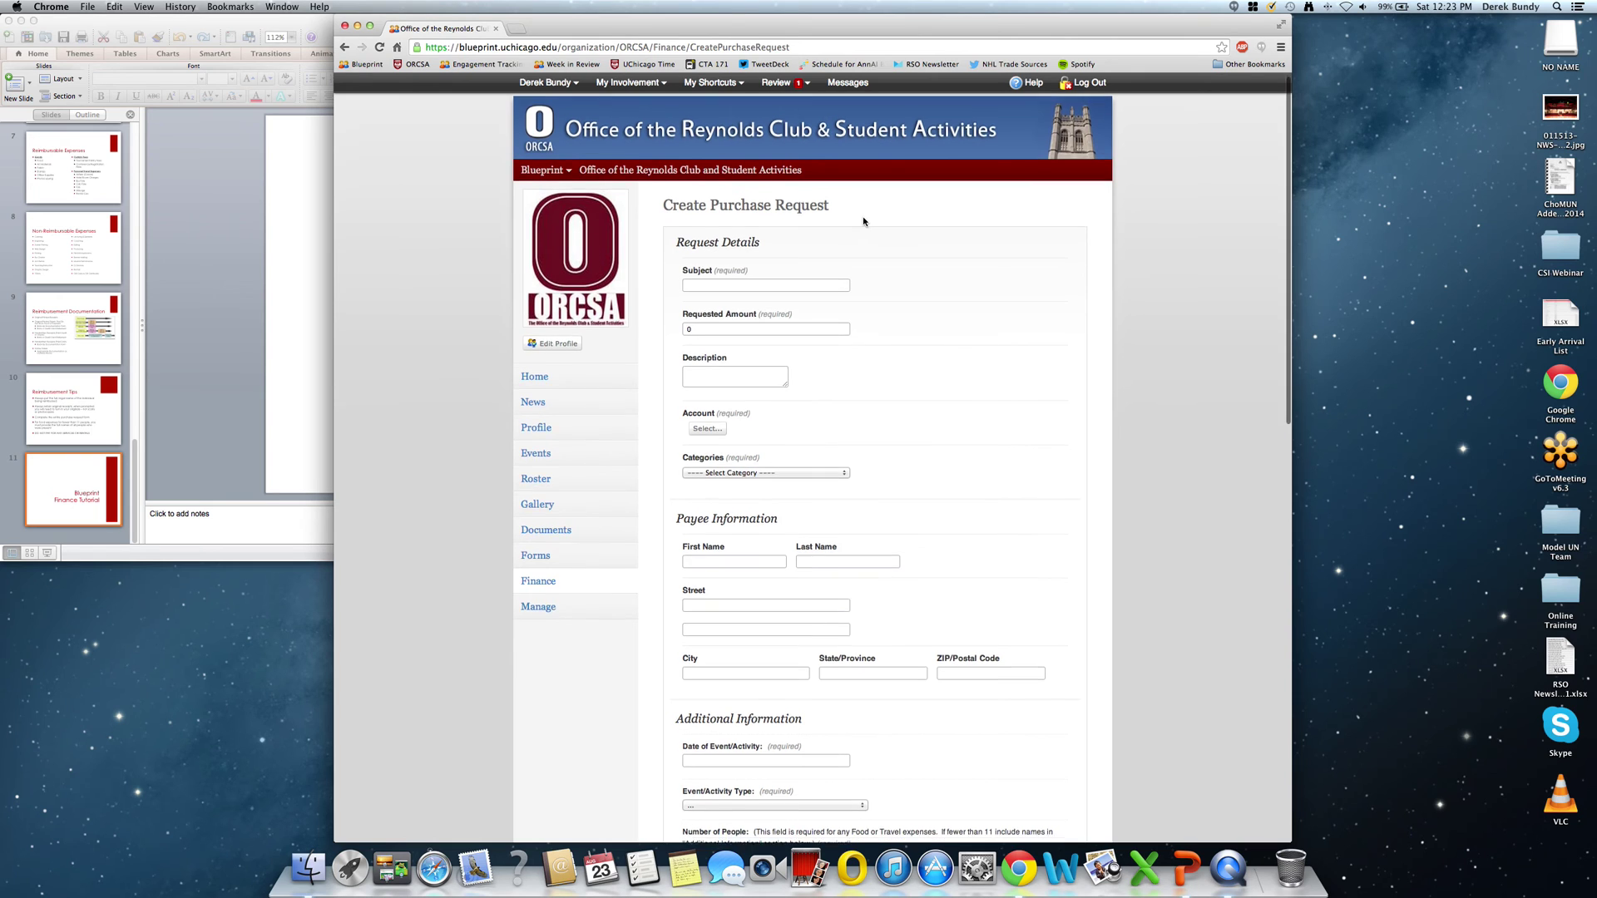
left_click(806, 275)
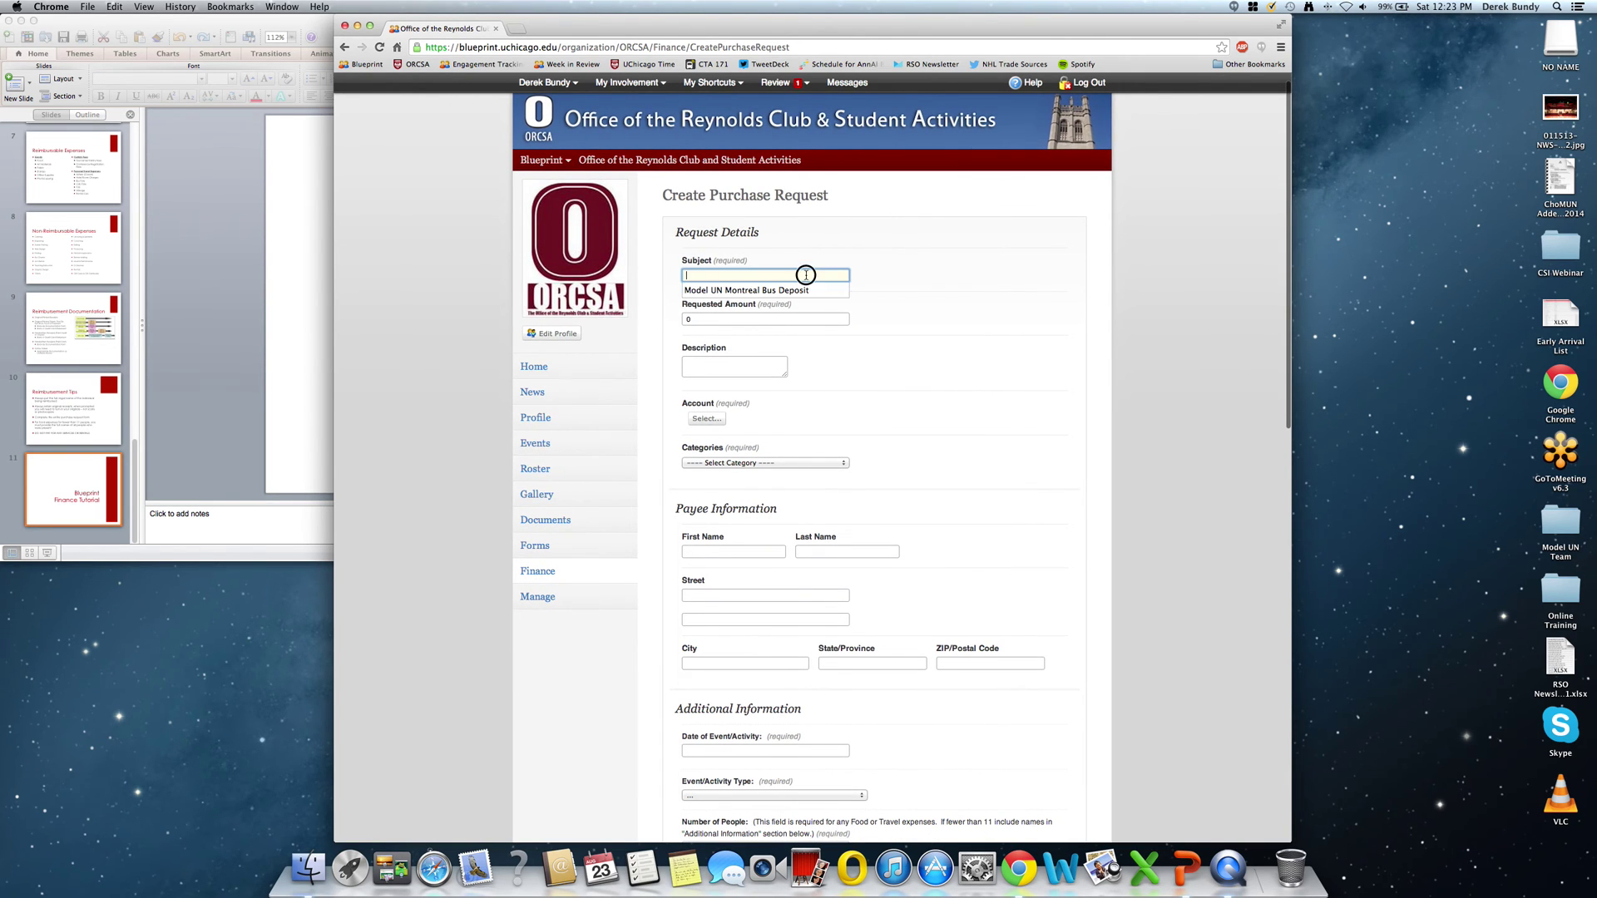
type("Pizza for")
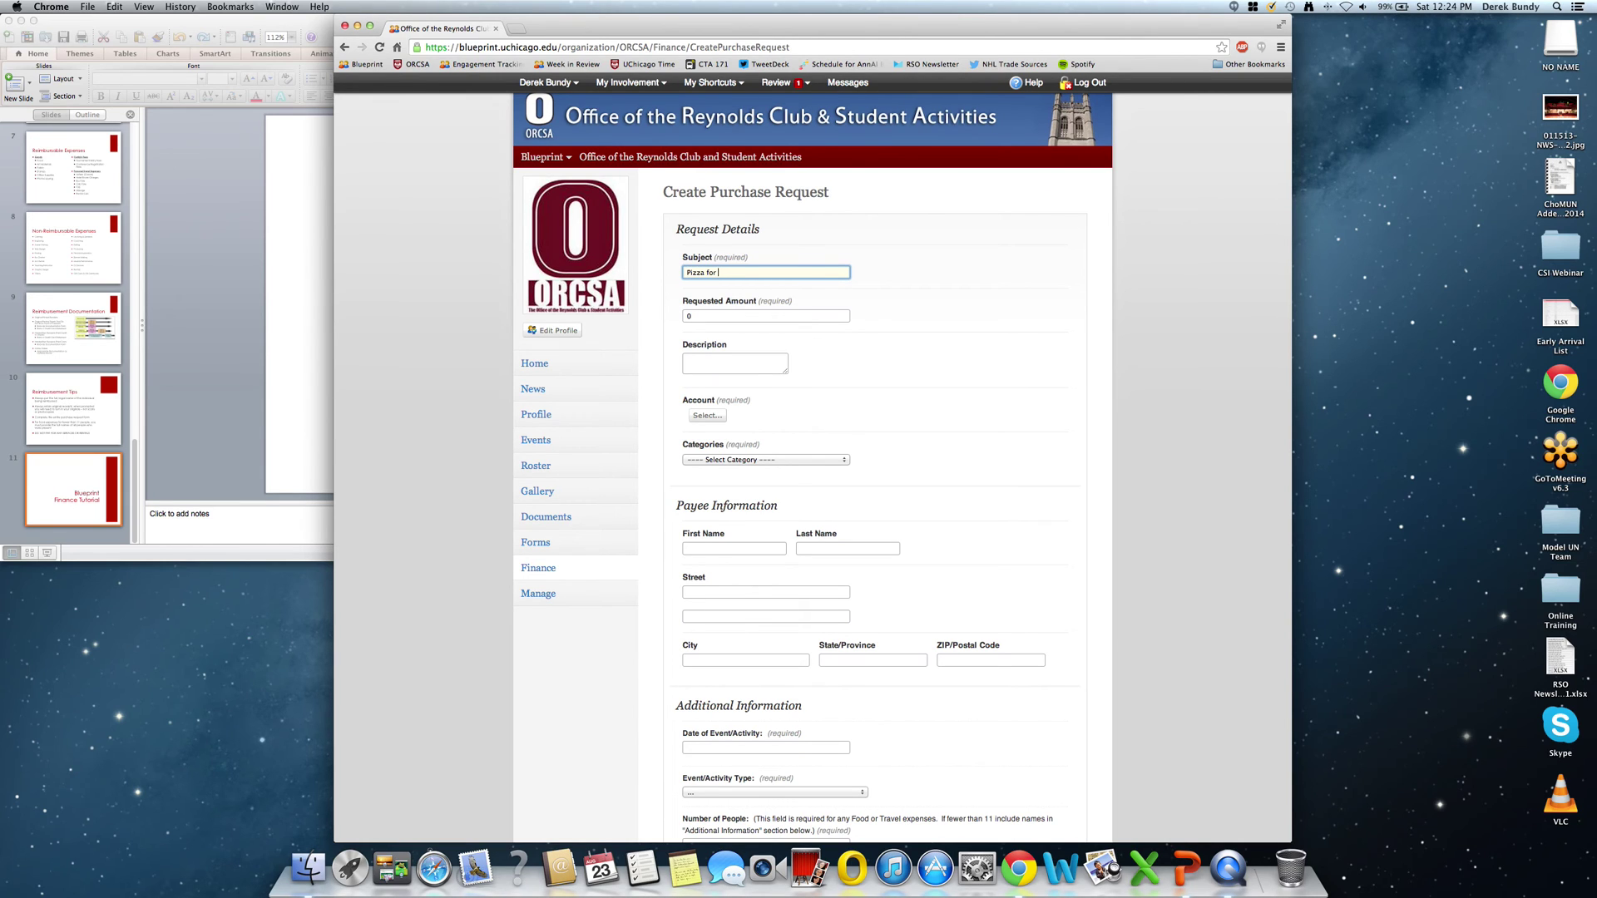
type(" End p")
type("f Year Banquet")
left_click(765, 316)
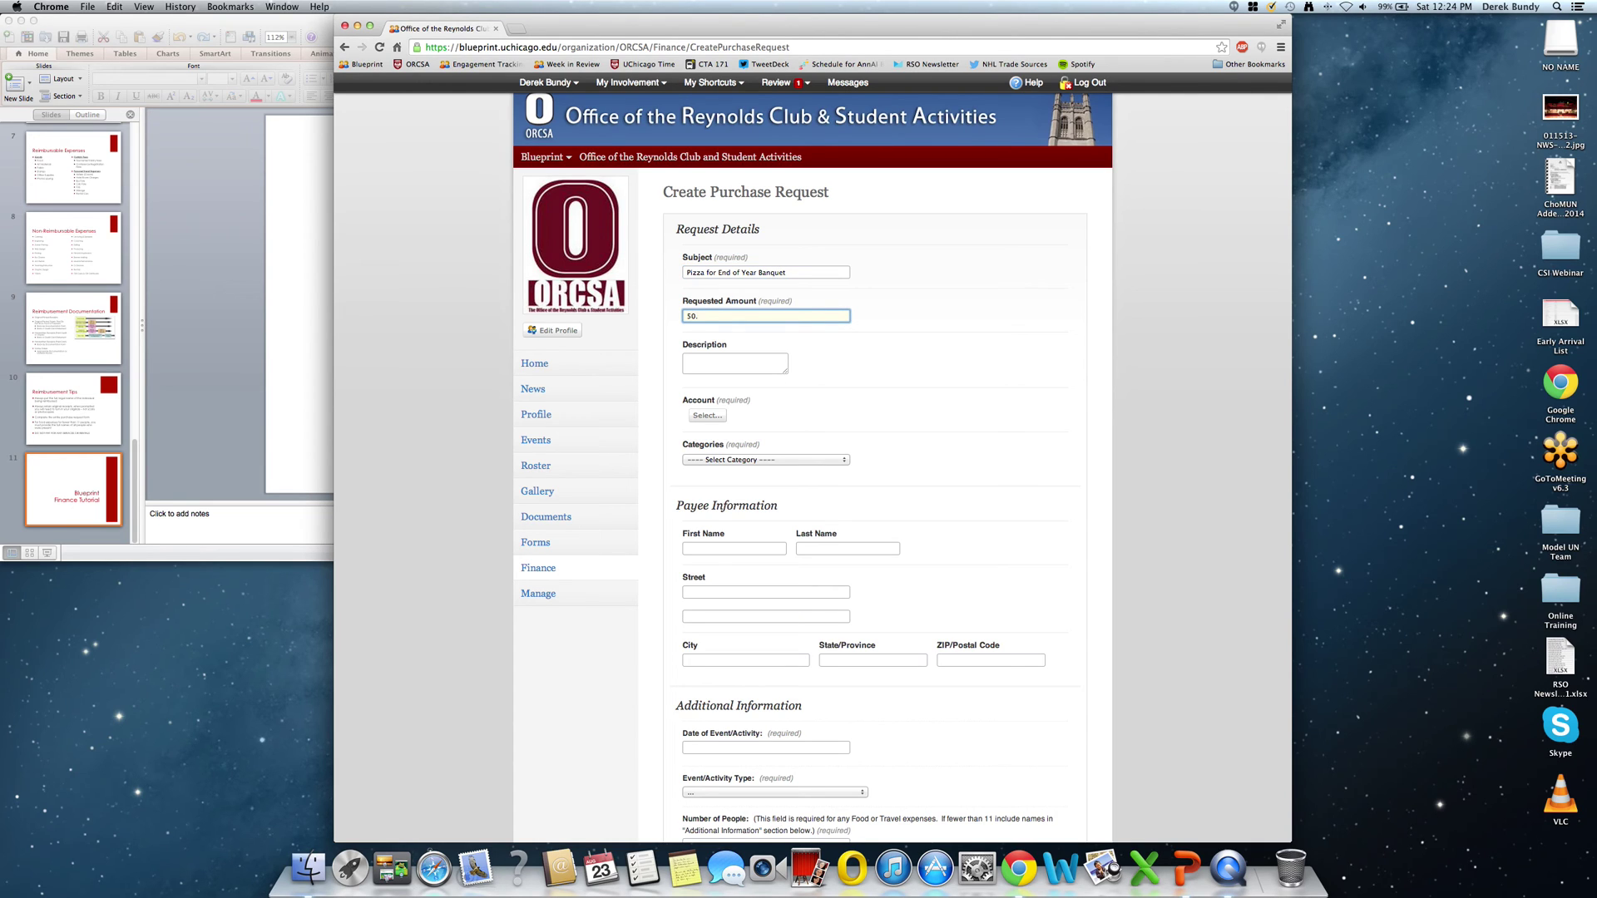
left_click(735, 364)
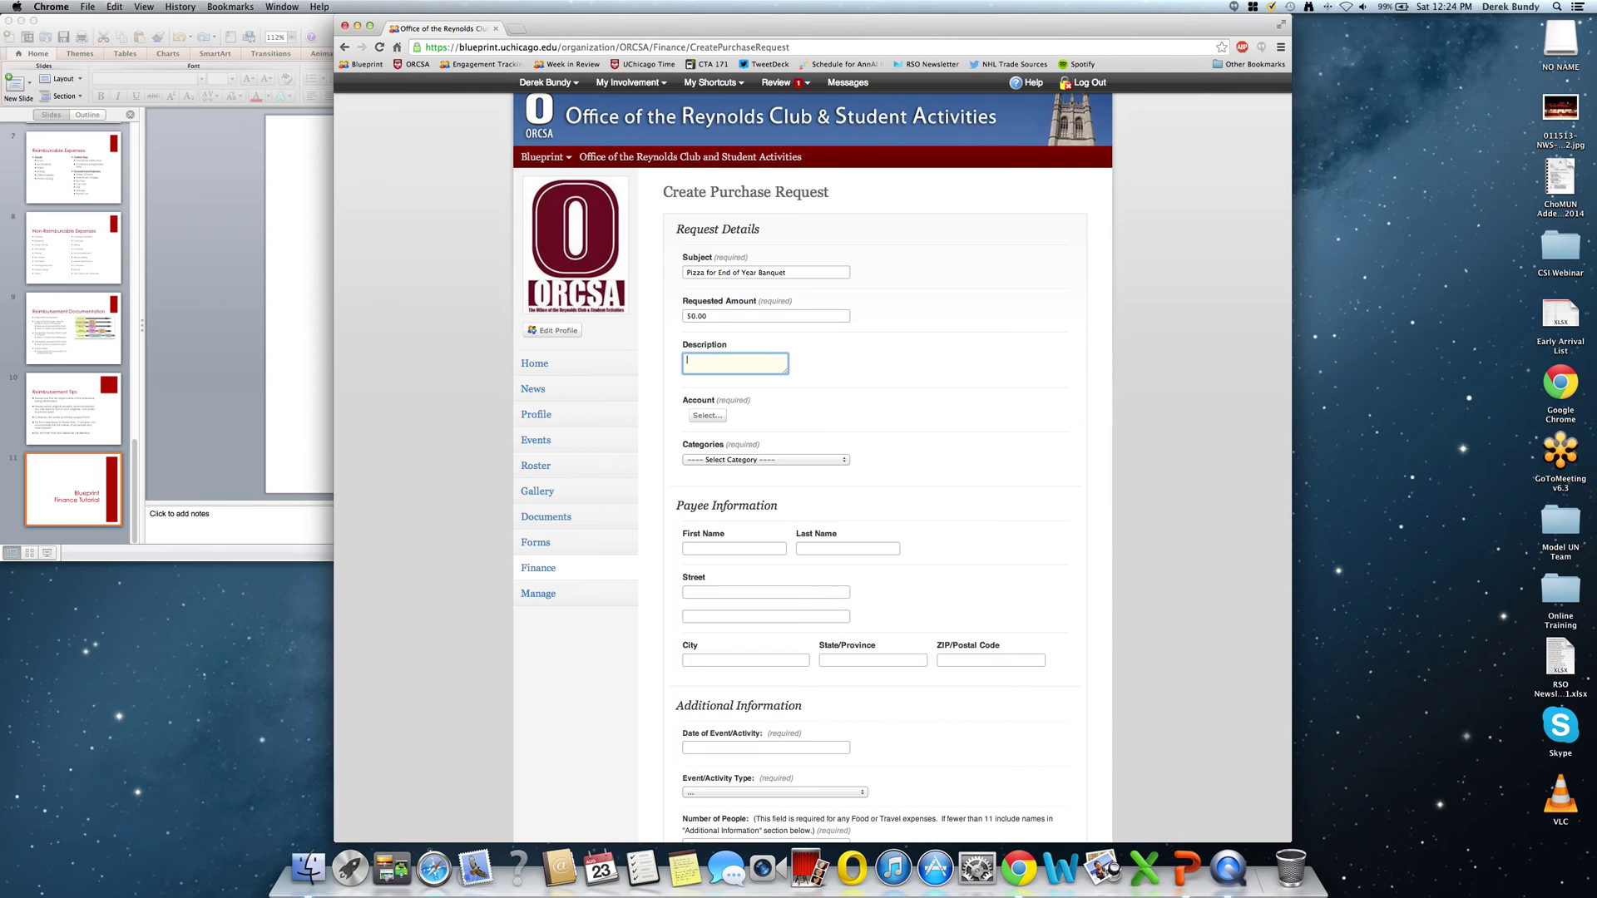
type("This")
type(" is for our club's end")
type(" ou")
type(" year banquet – we provided")
type(" piz")
type("za!")
Charge the request to the ORCSA account under the Reimbursement category.
left_click(708, 416)
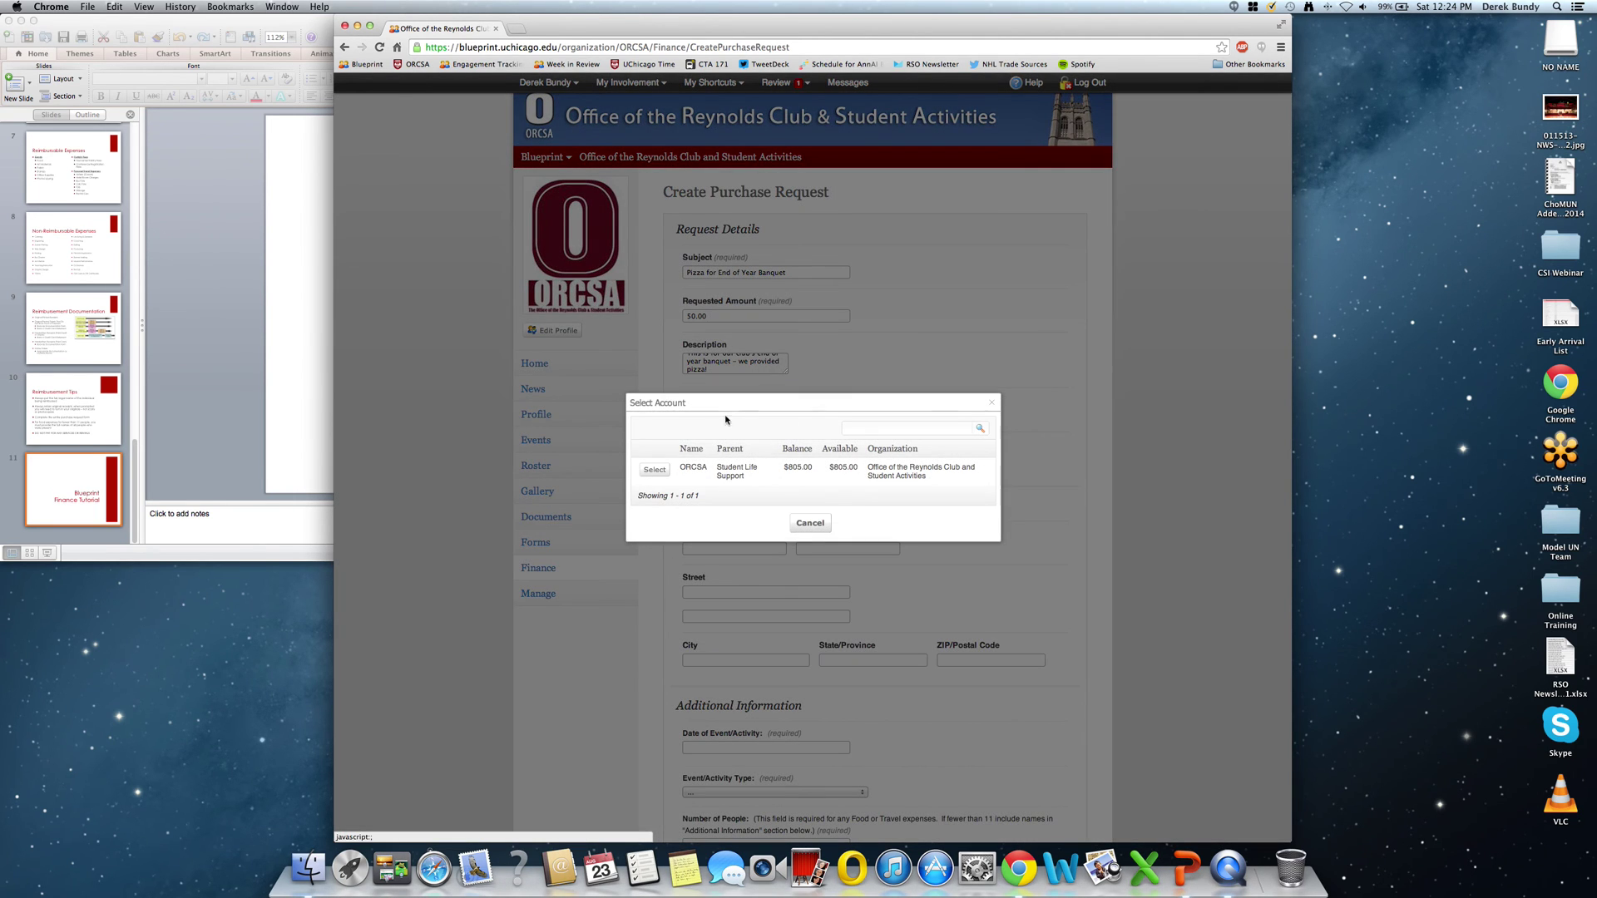
left_click(656, 472)
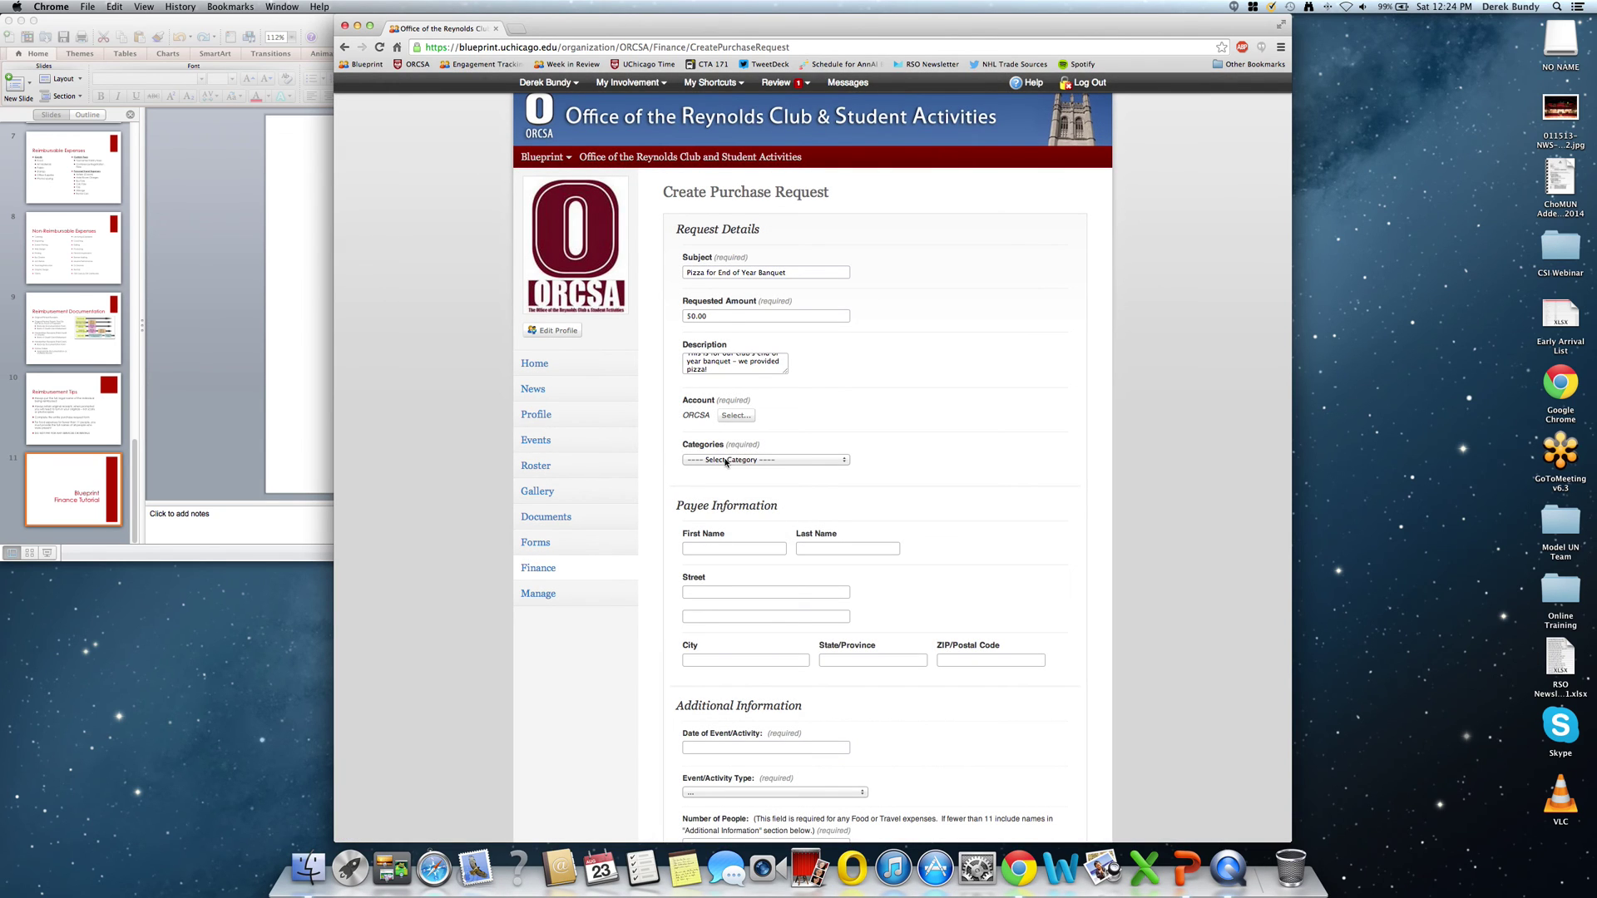
left_click(795, 460)
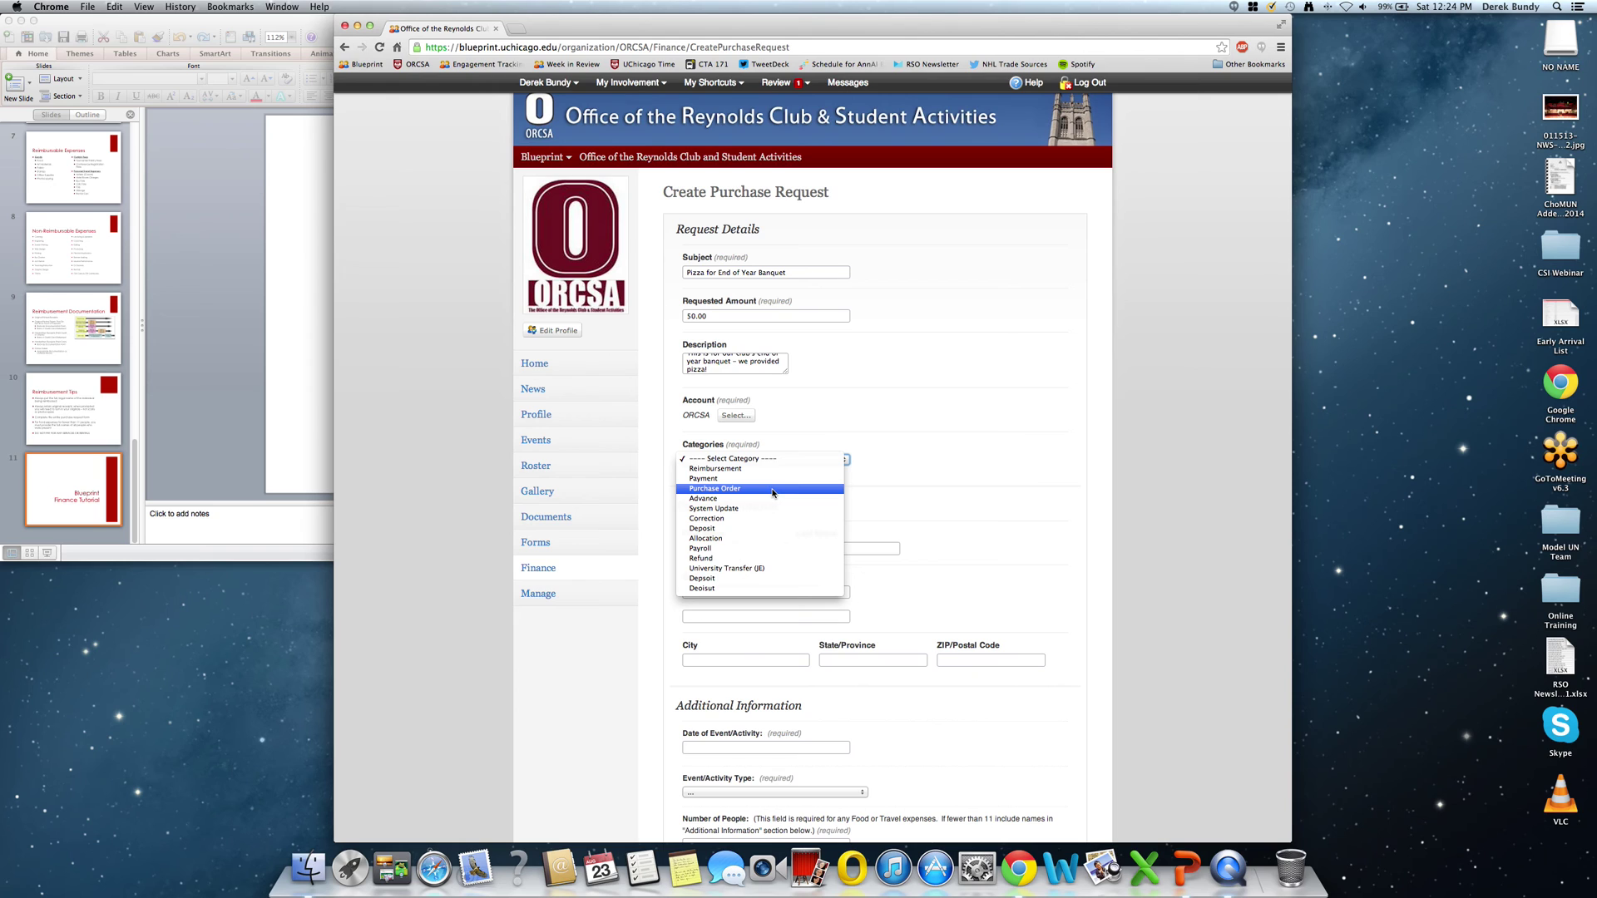
left_click(755, 470)
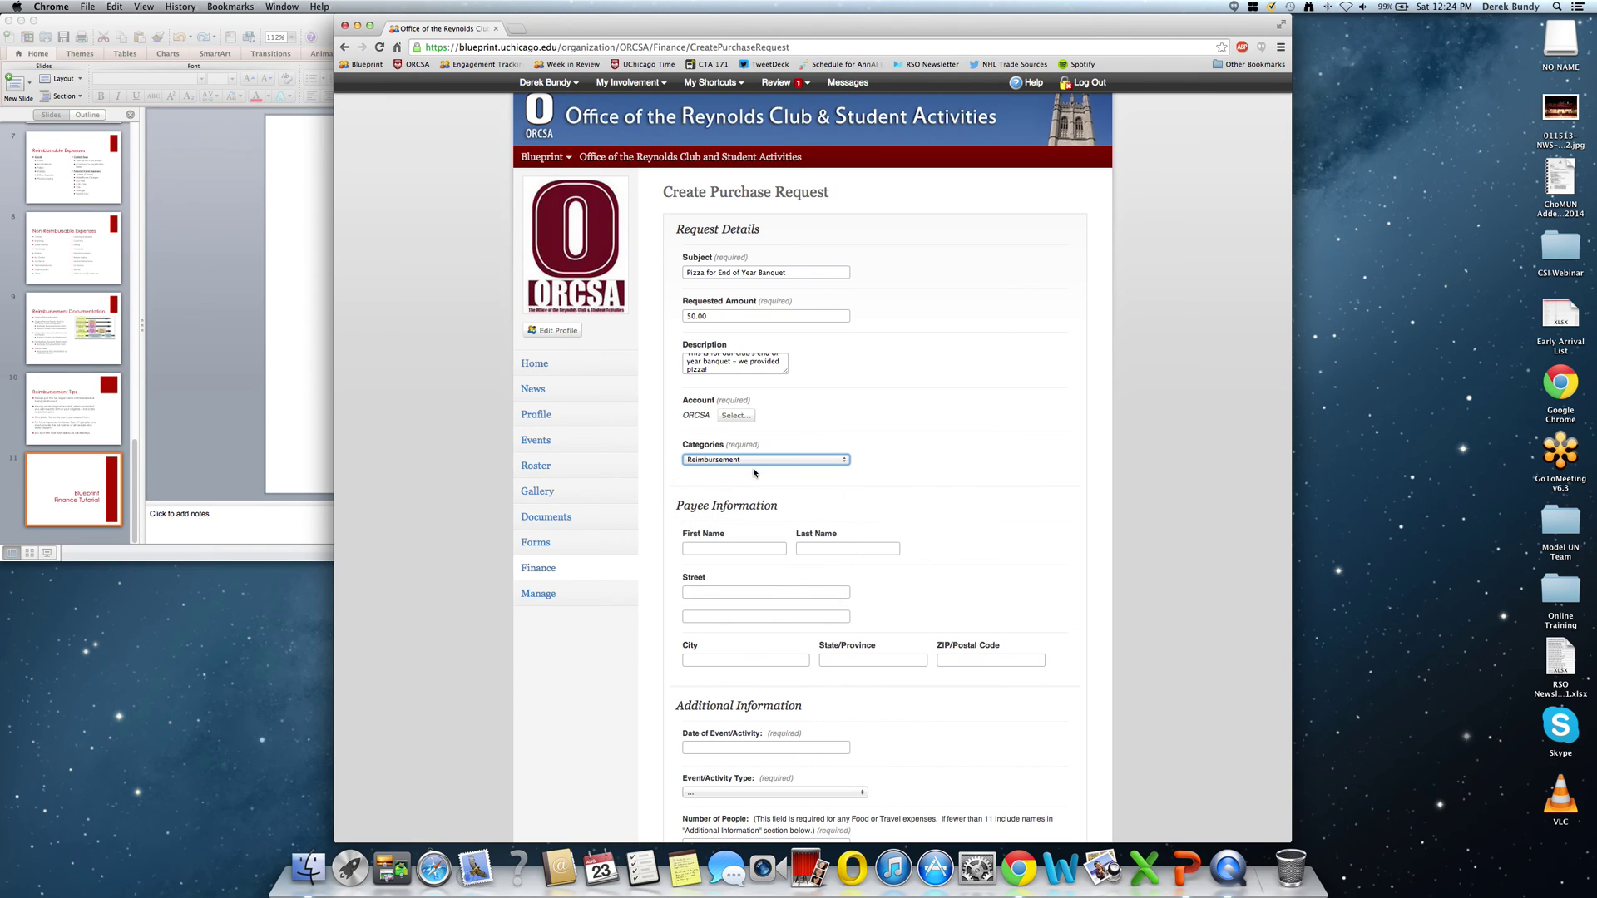
Enter the payee's first and last name.
left_click(744, 547)
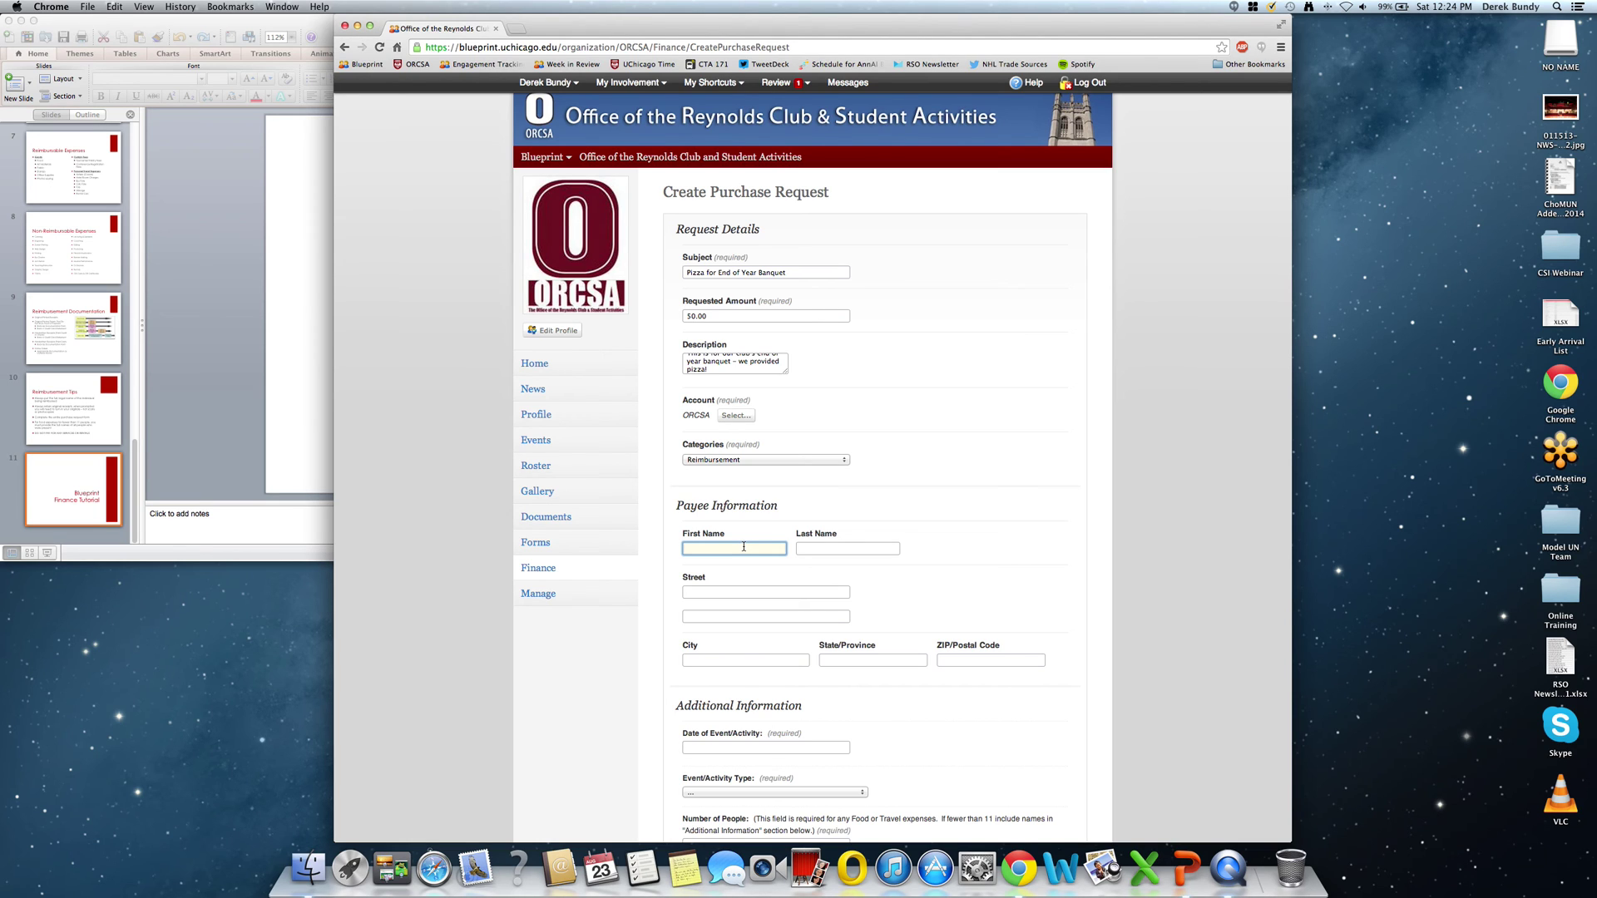
key("Tab")
Fill in the payee's street, city, state and ZIP code mailing address.
key("Tab")
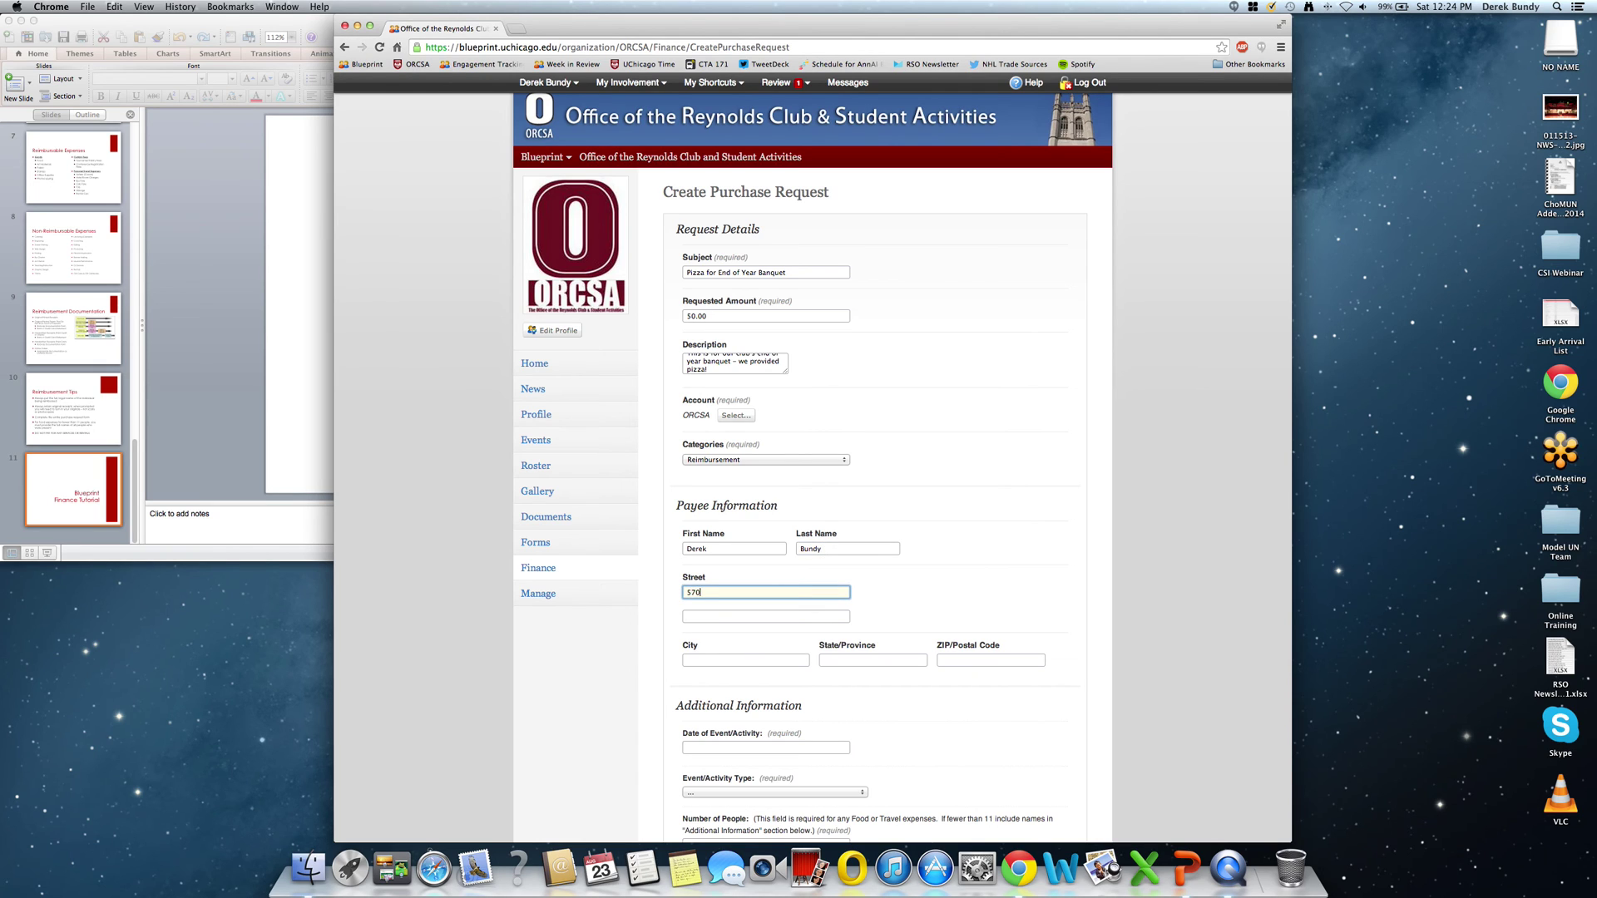
key("Tab")
key("Tab")
type("Chicago")
key("Tab")
type("IL")
key("Tab")
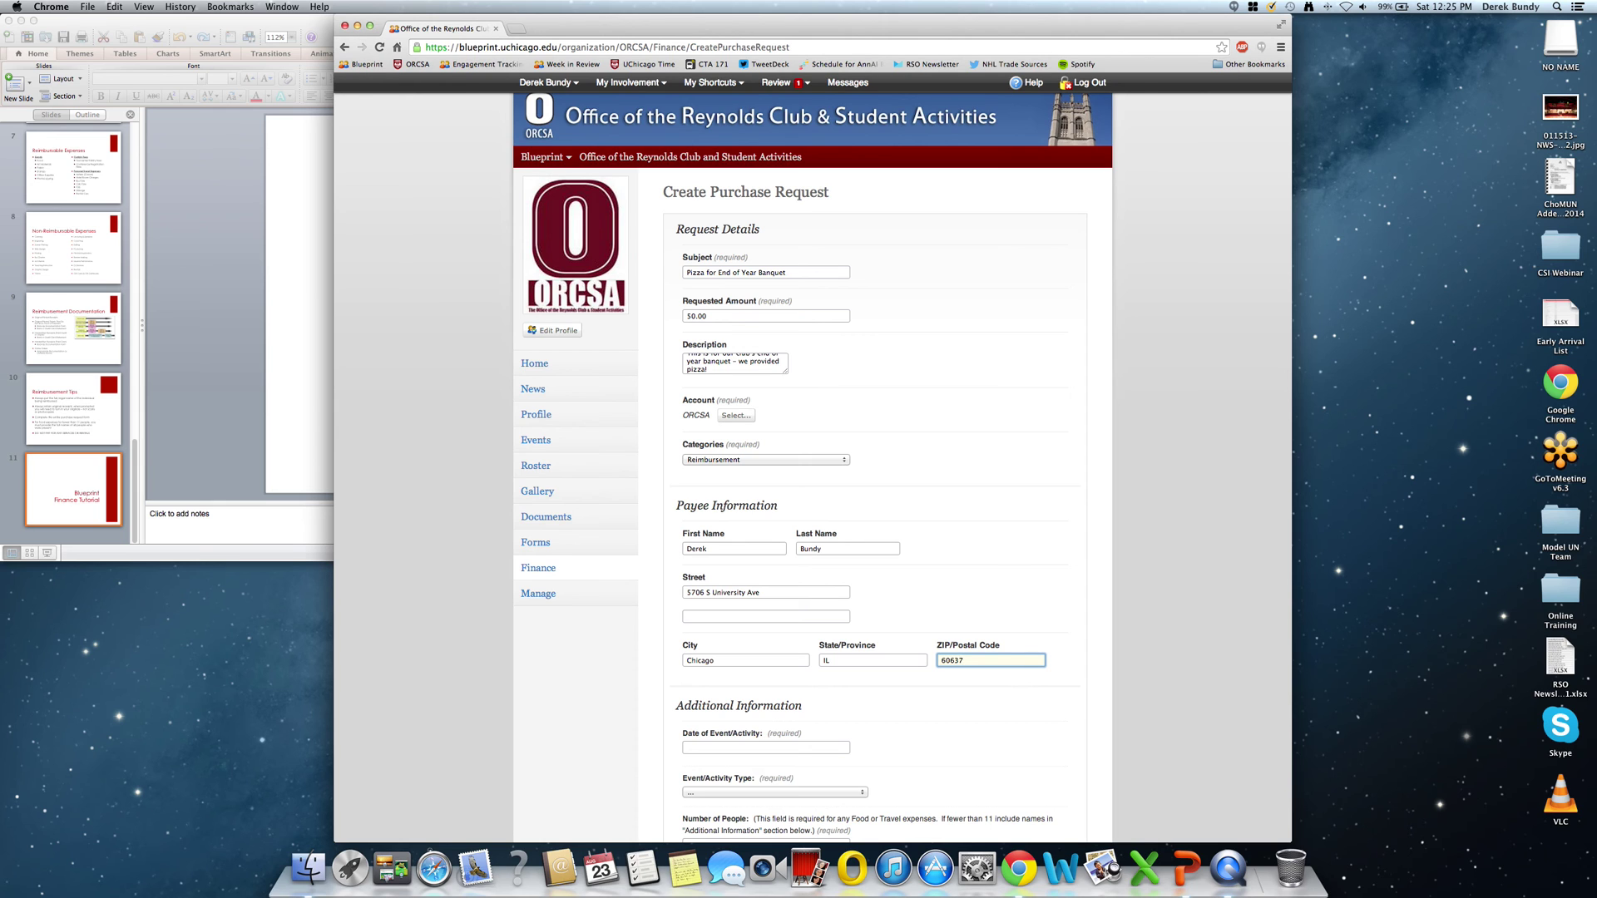
scroll(990, 572, "down", 5)
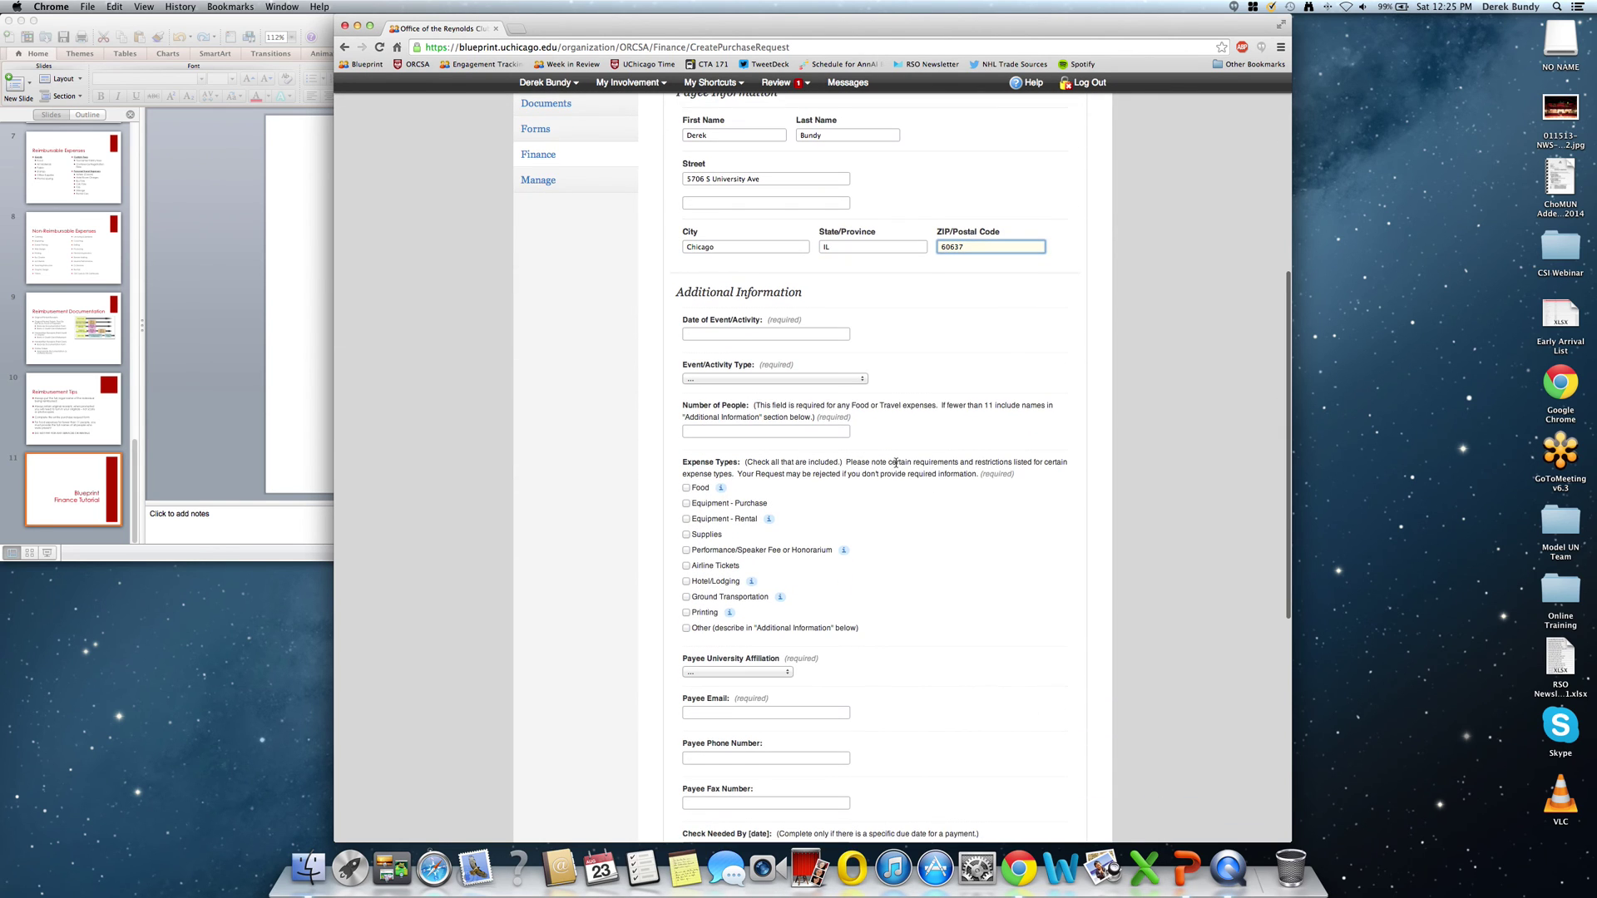
Set the event date to 8/23/2014, activity type to Meeting, and number of people to 25.
left_click(722, 331)
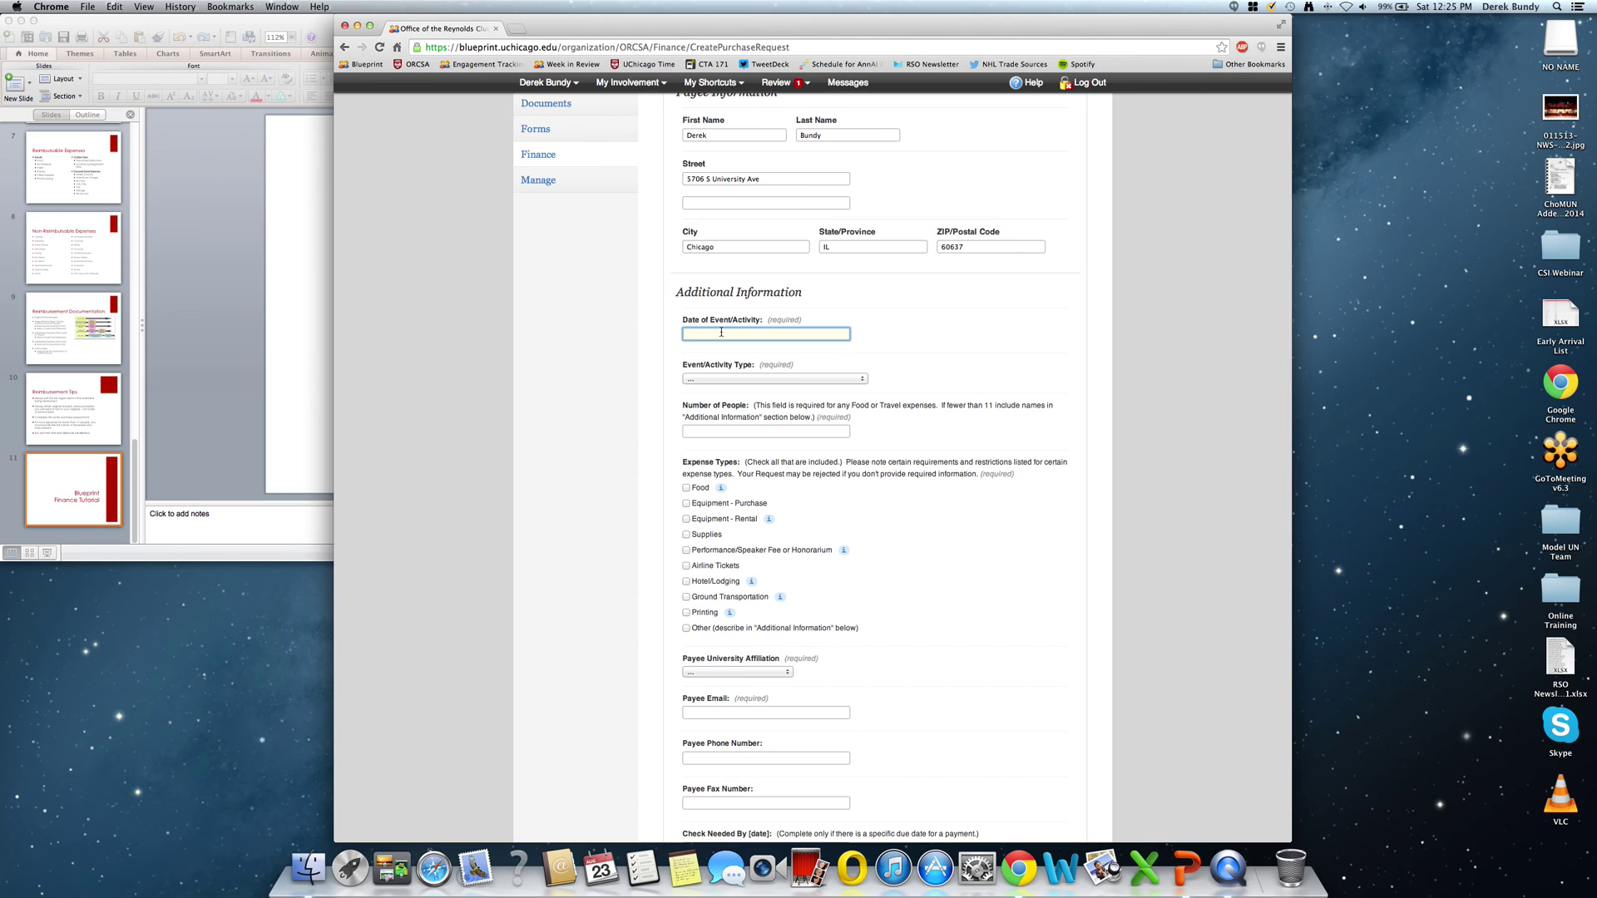
type("8/23/201")
left_click(764, 379)
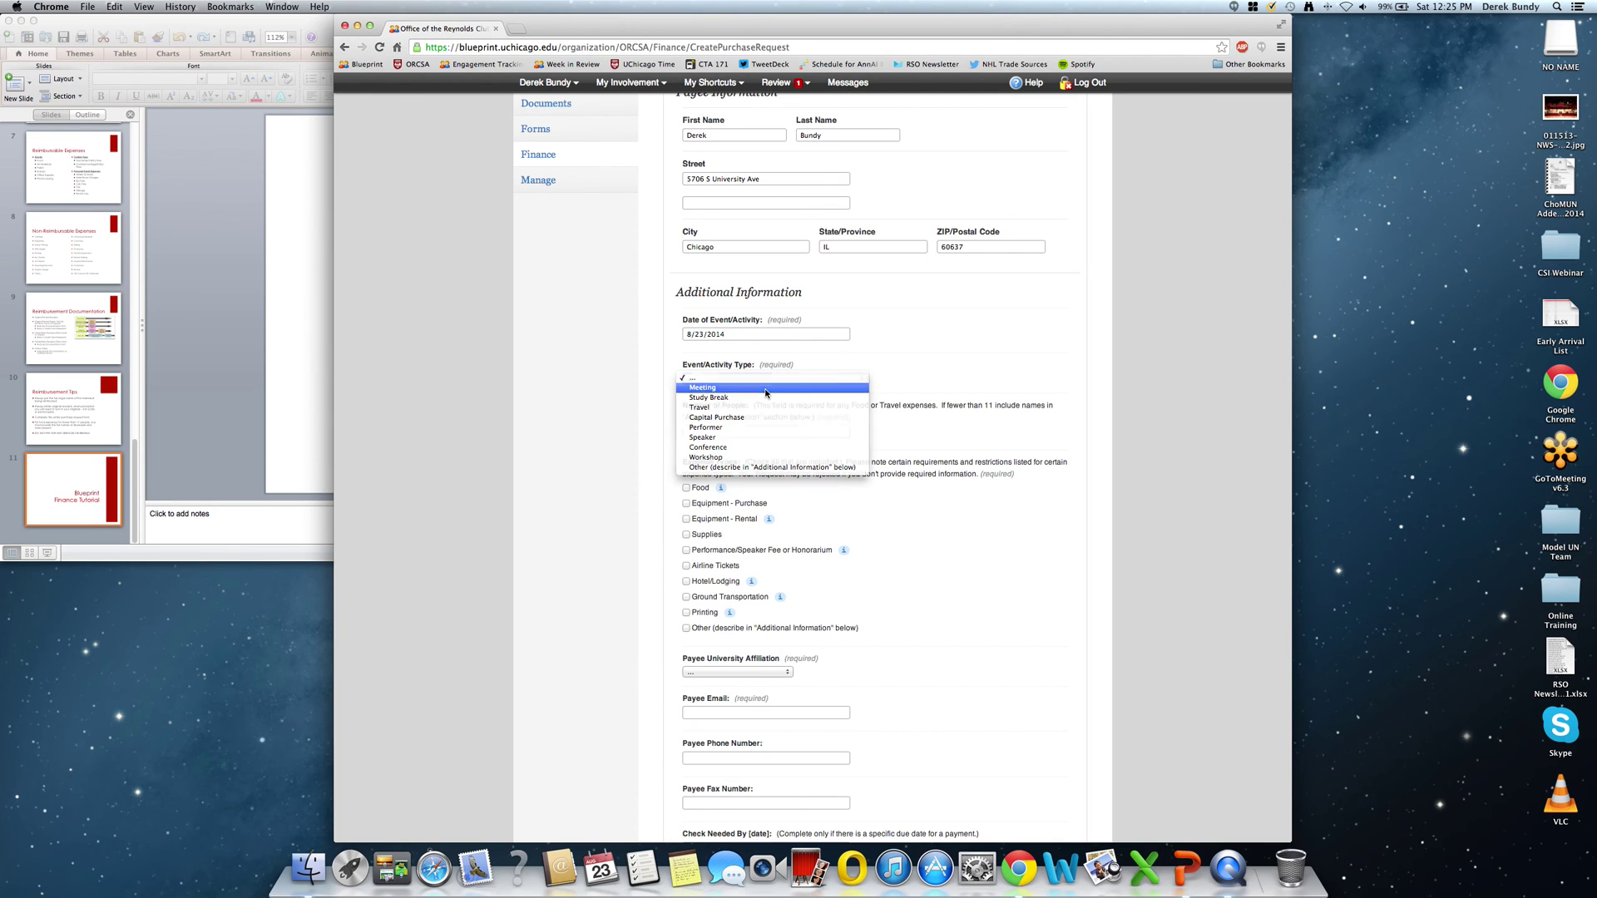
left_click(766, 390)
left_click(746, 433)
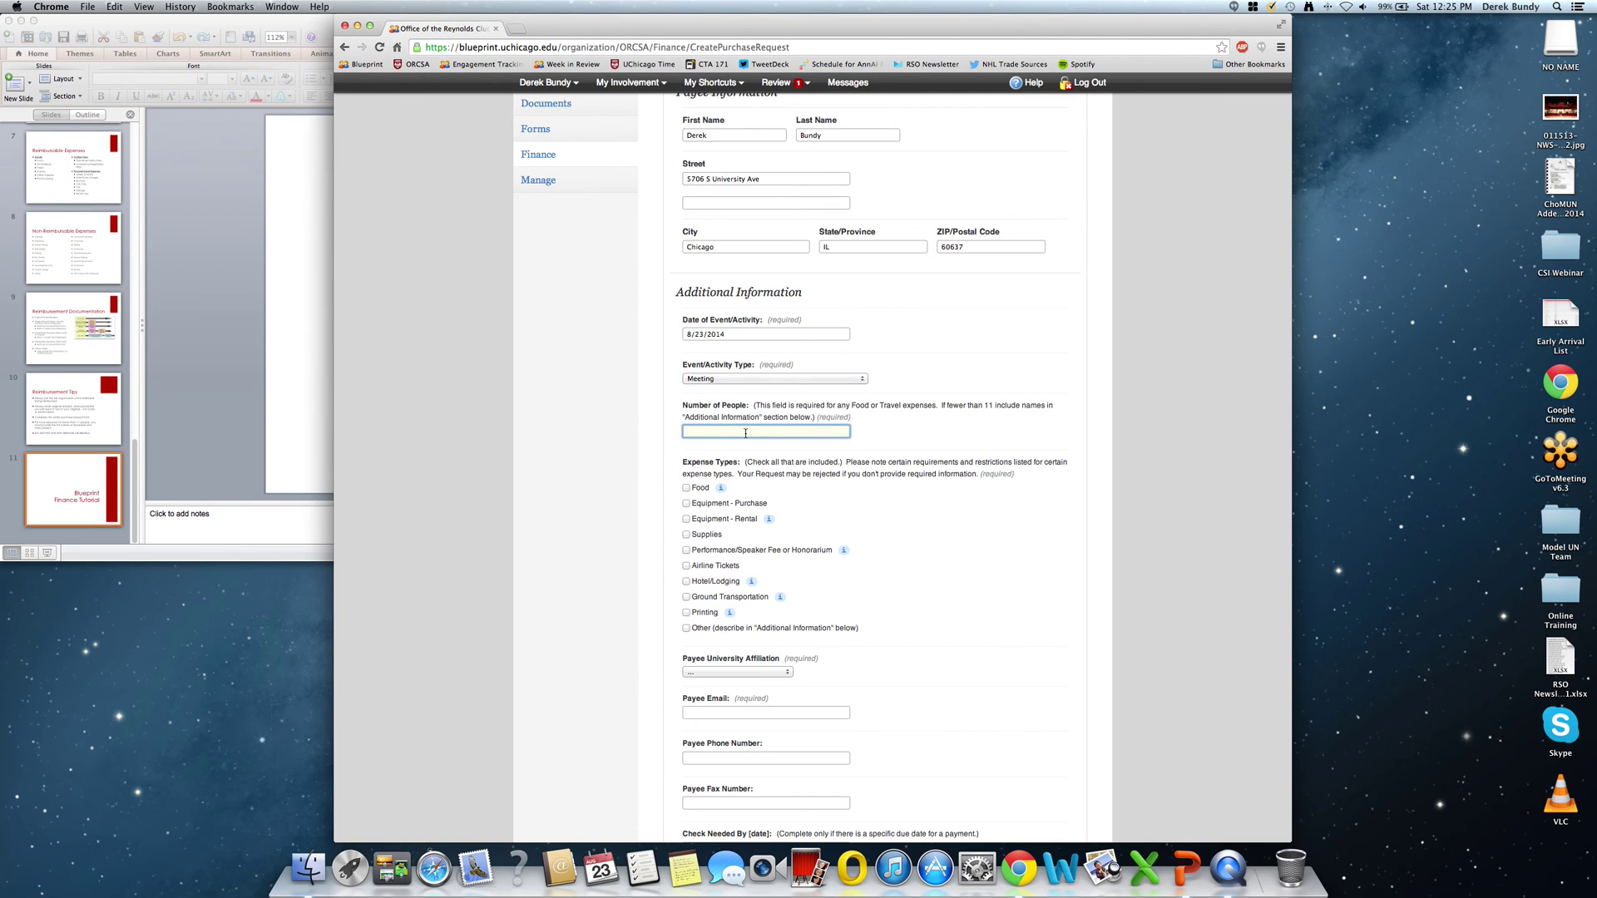
type("25")
scroll(951, 446, "down", 5)
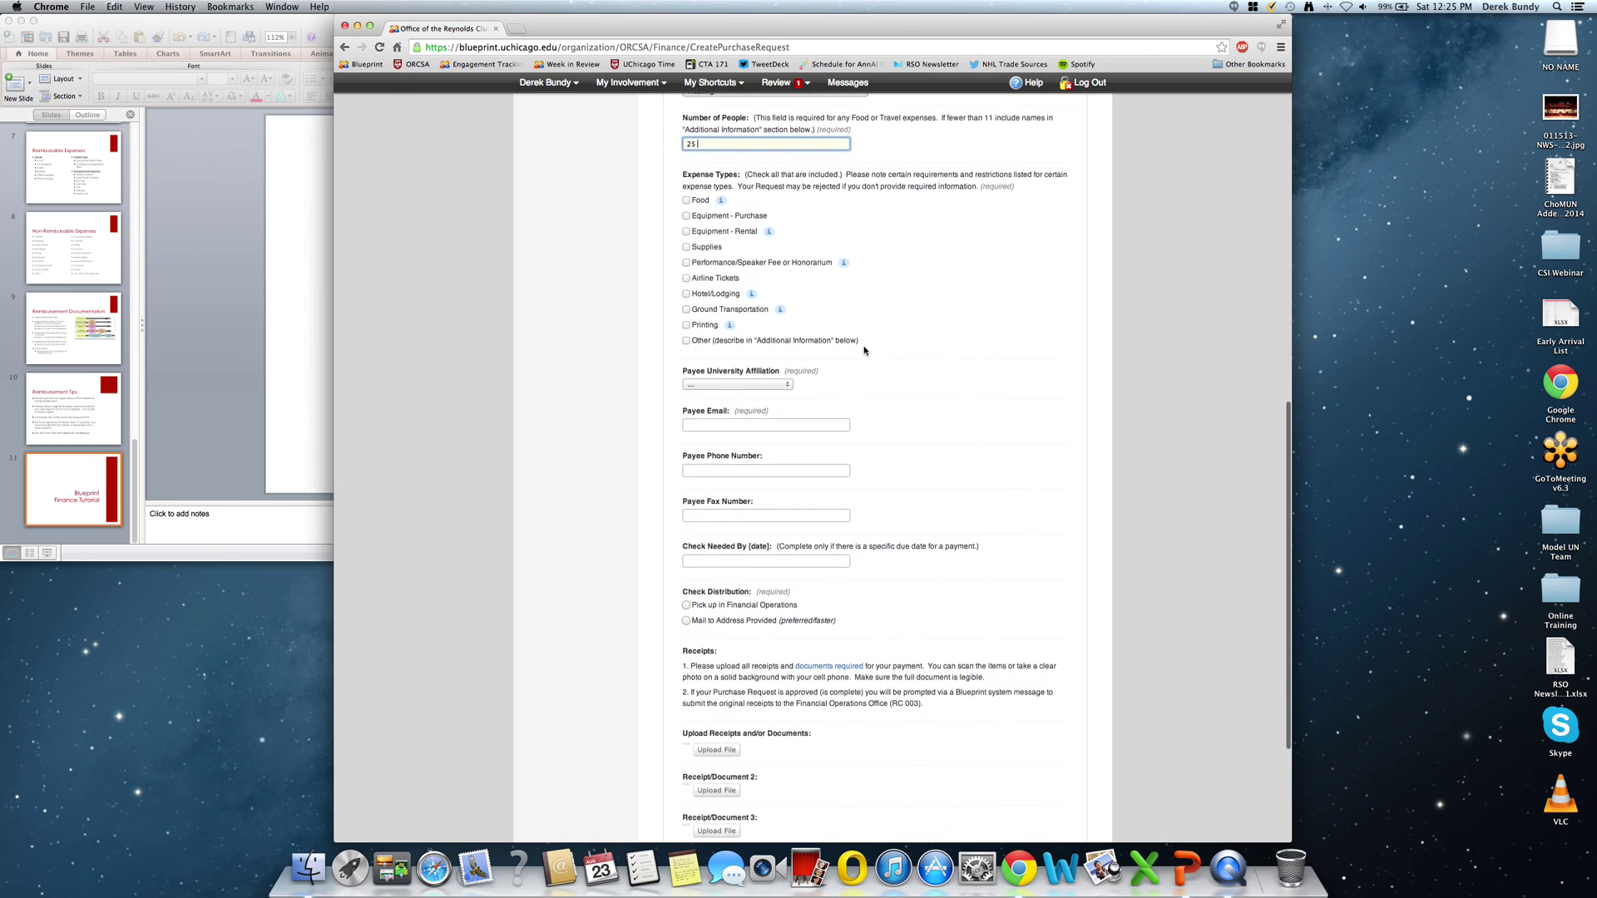
Mark the expense type as Food and set the payee affiliation to Student.
left_click(686, 196)
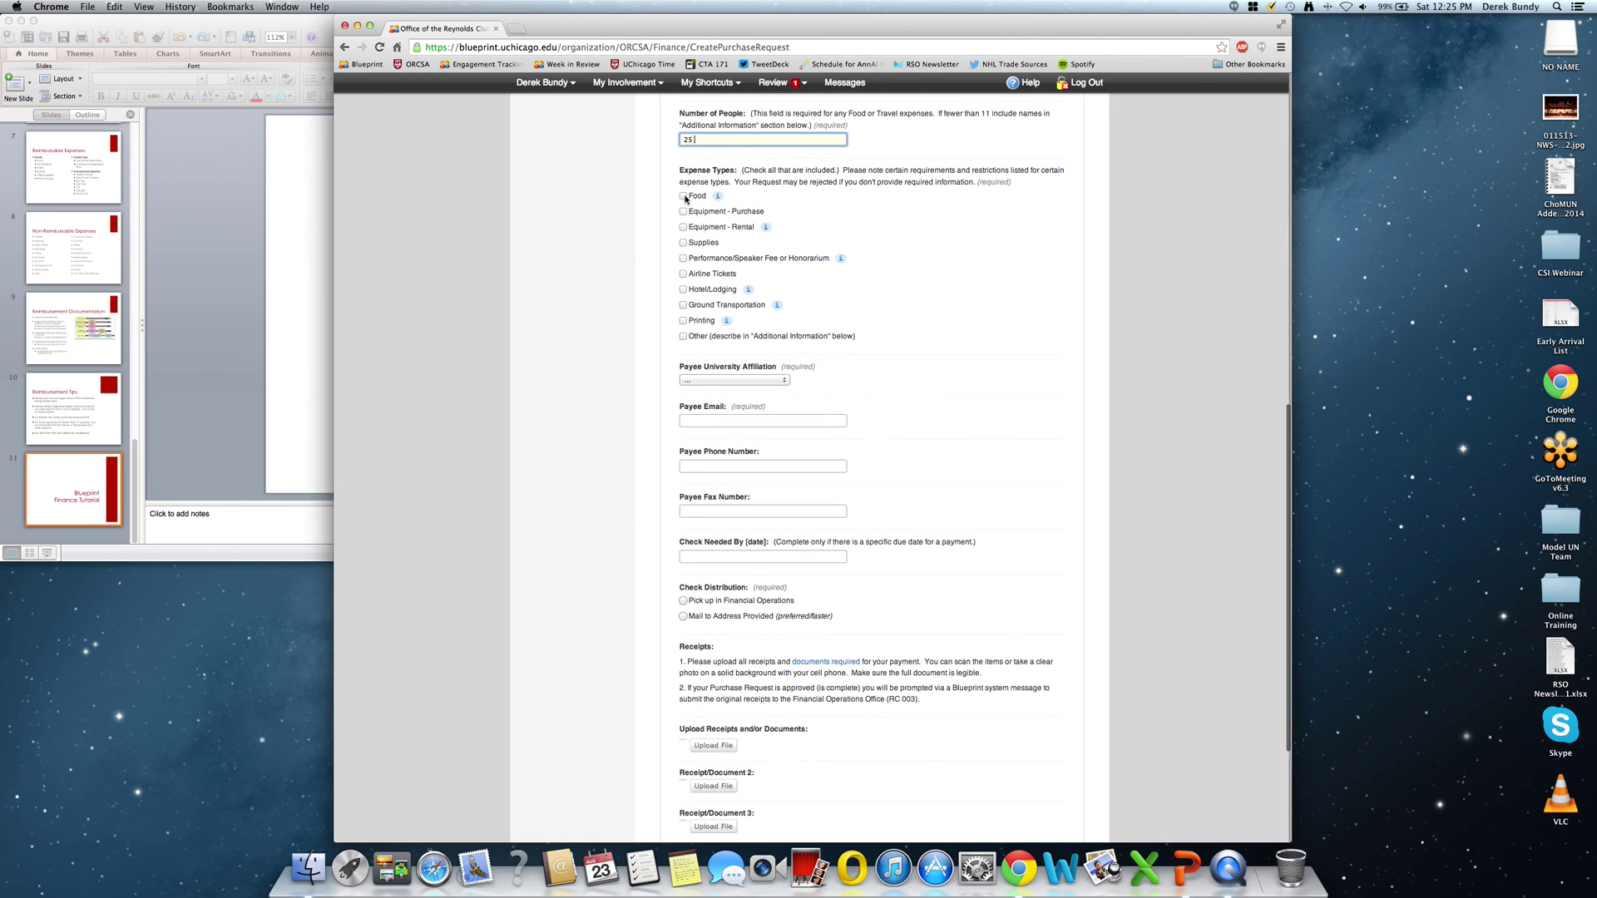
left_click(762, 381)
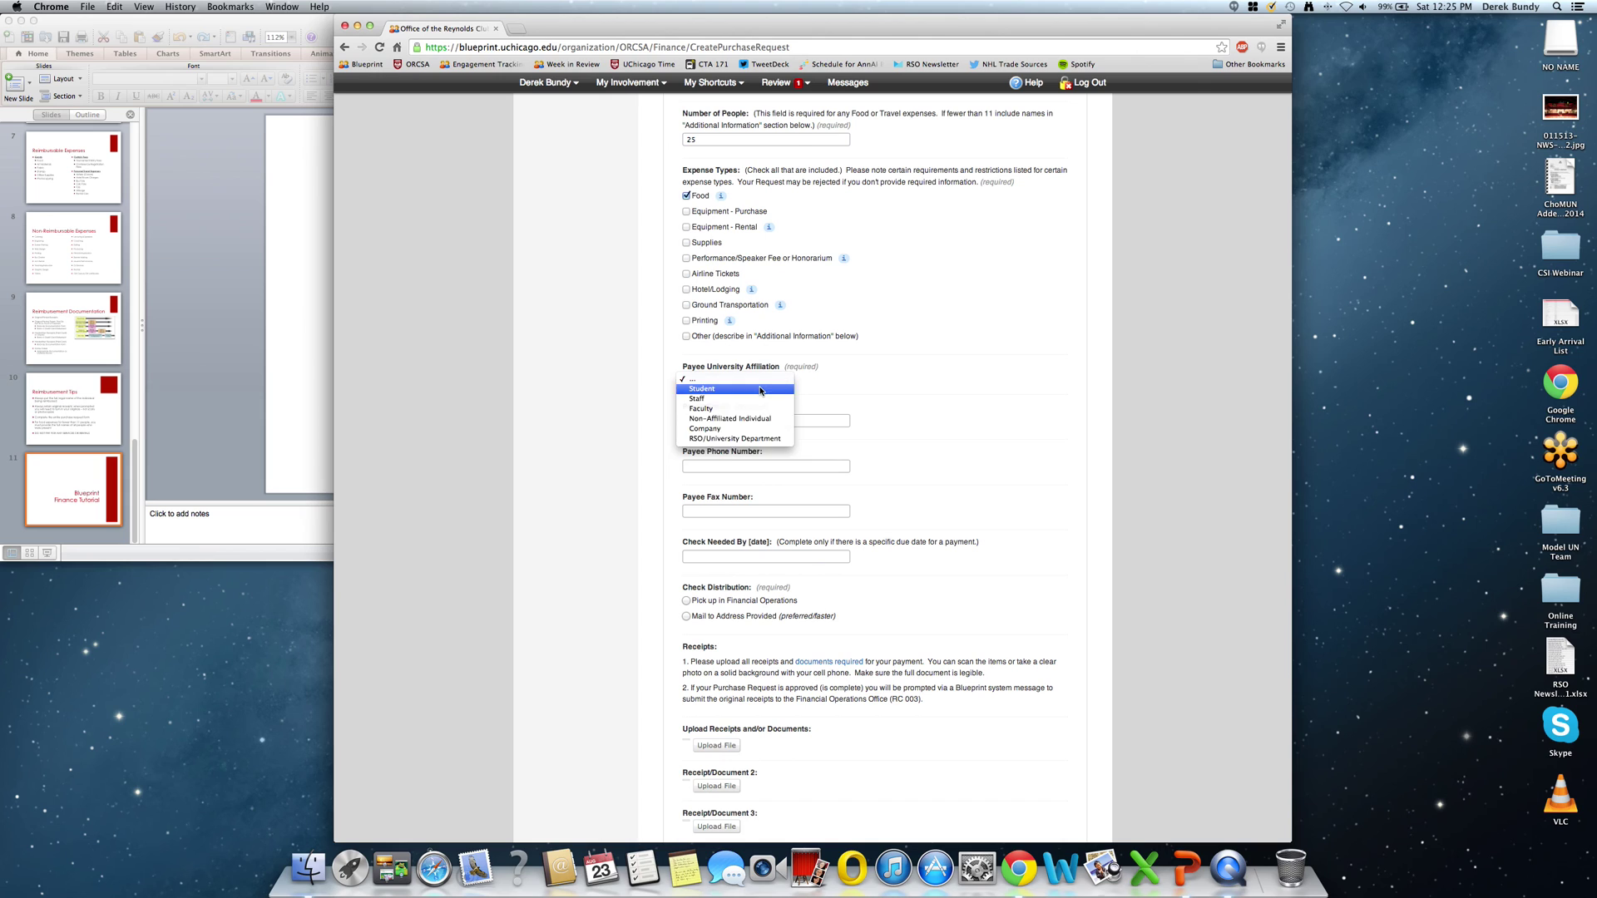
left_click(759, 388)
Fill in the payee's e-mail and phone, and have the check mailed to the provided address.
left_click(758, 420)
key("Tab")
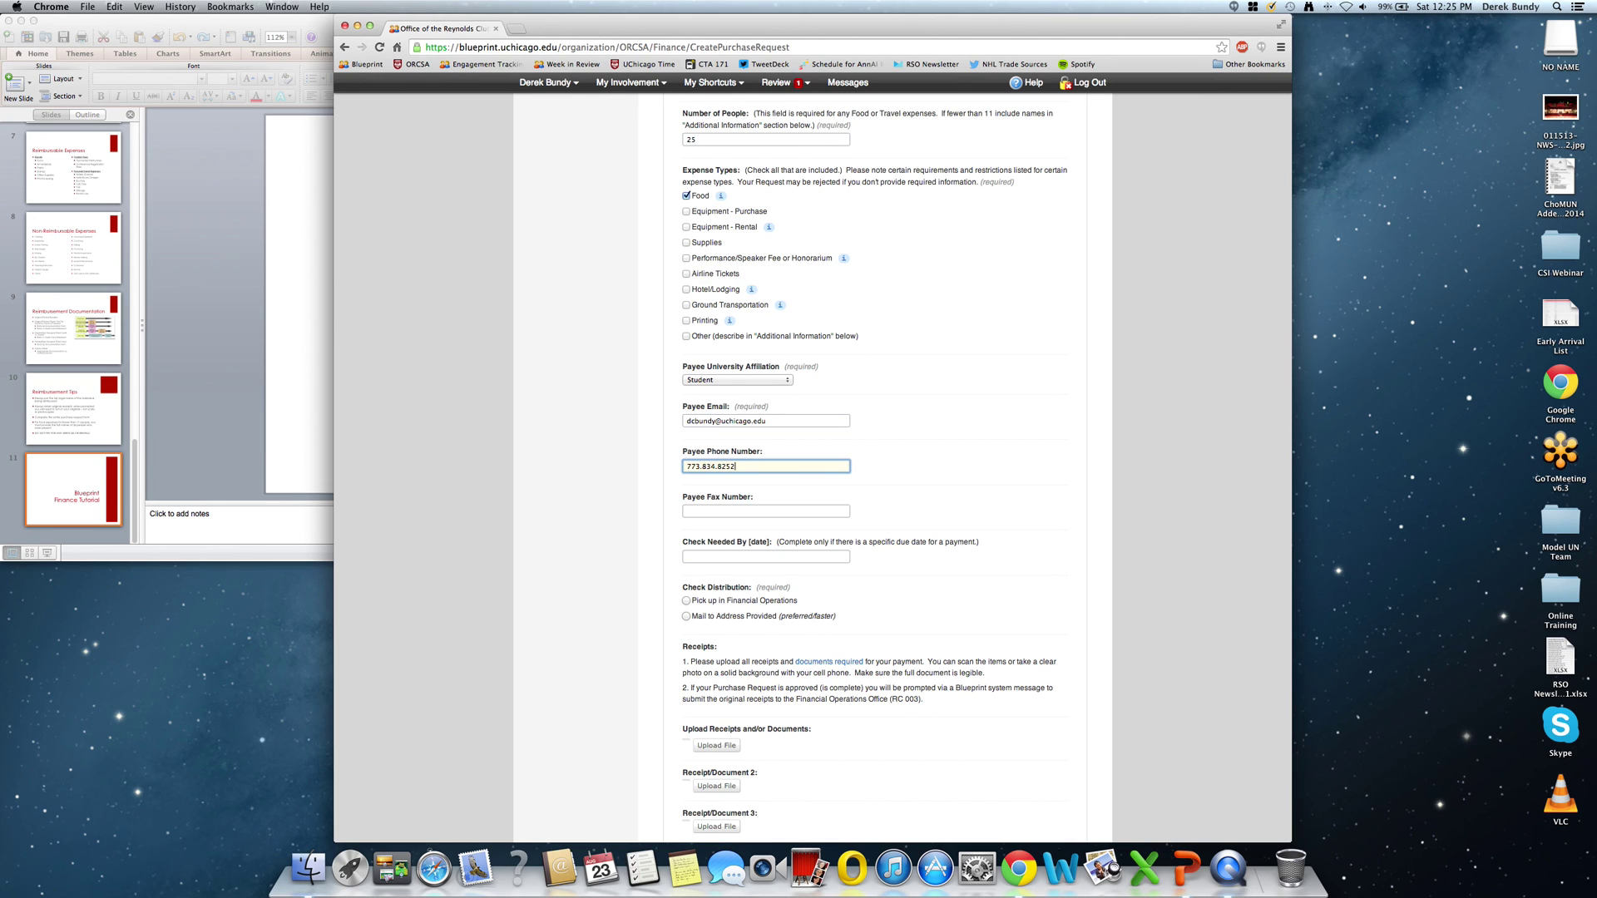
key("Tab")
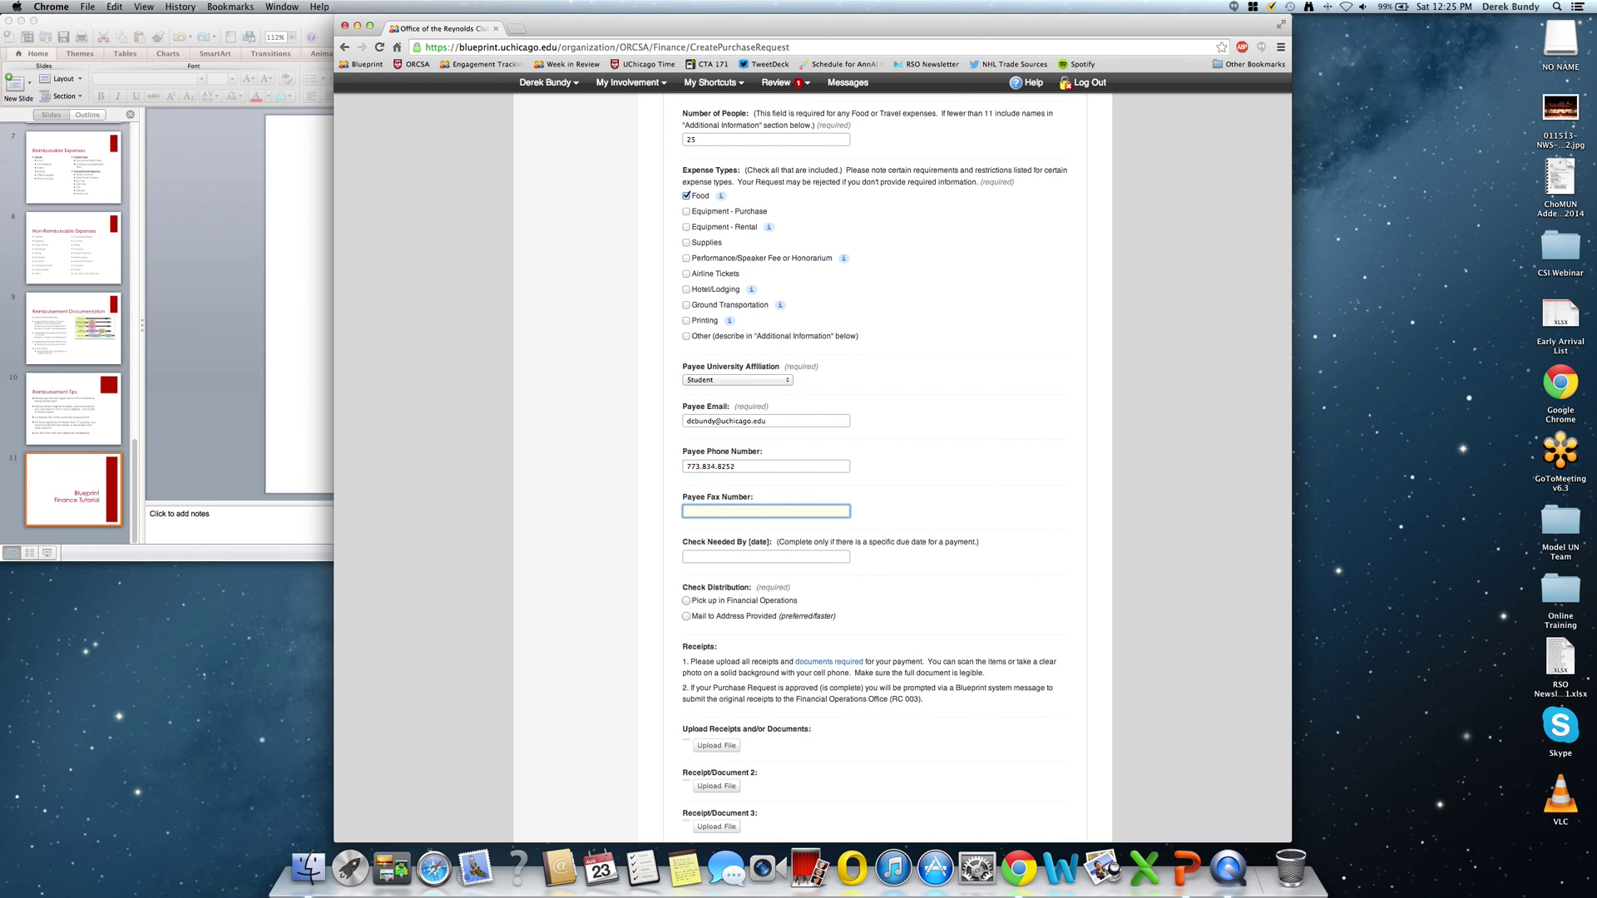
scroll(846, 435, "down", 5)
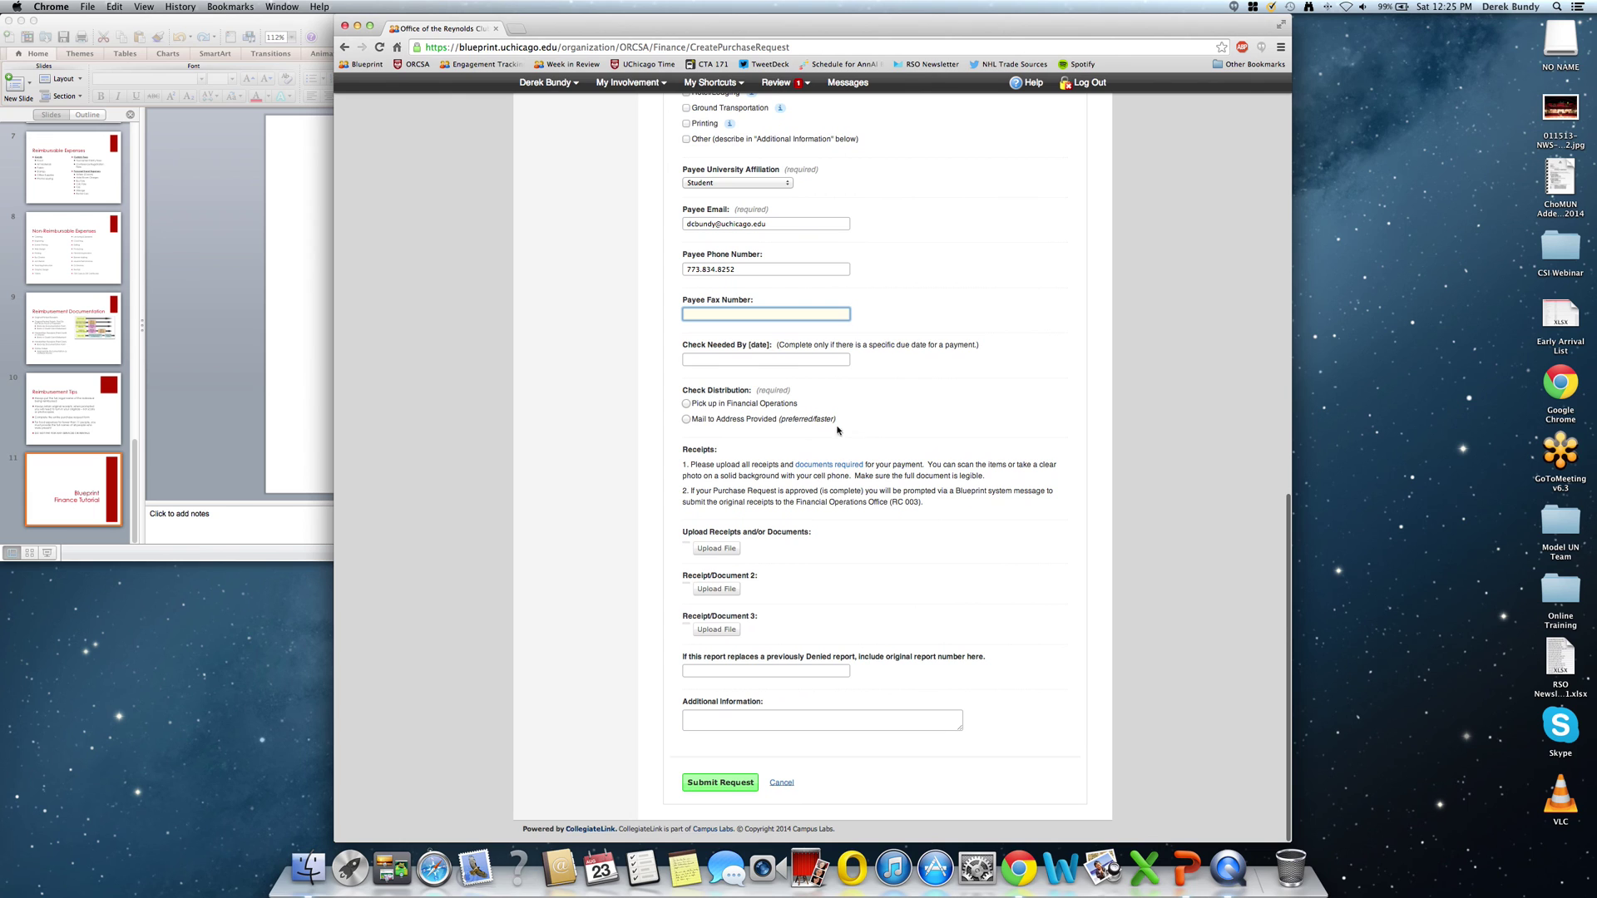
left_click(795, 420)
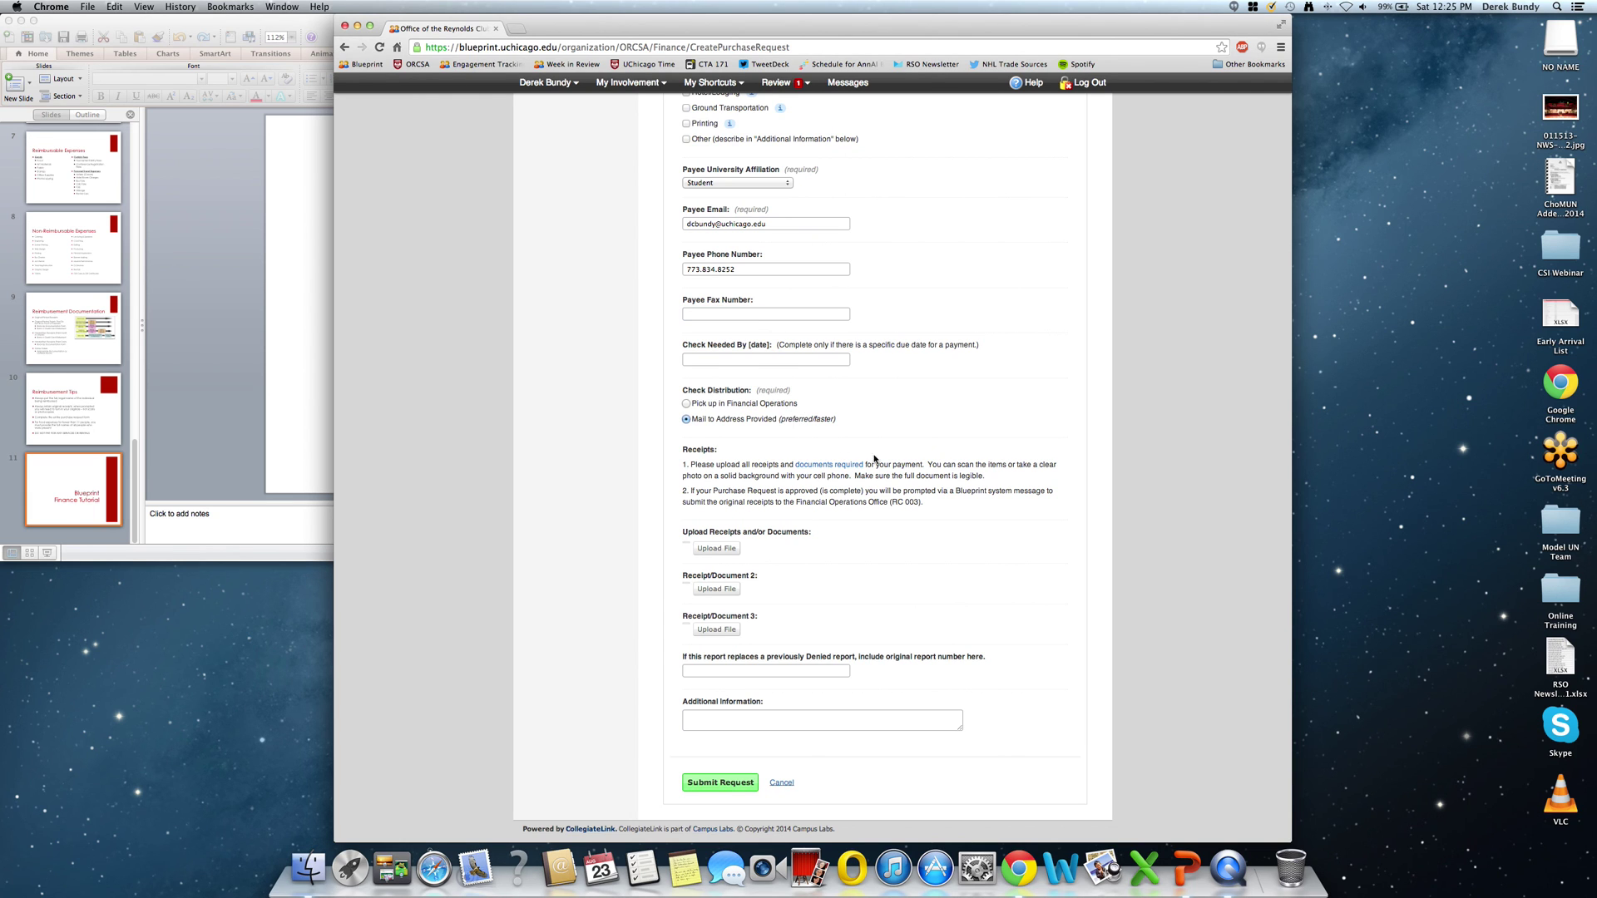
scroll(780, 566, "down", 2)
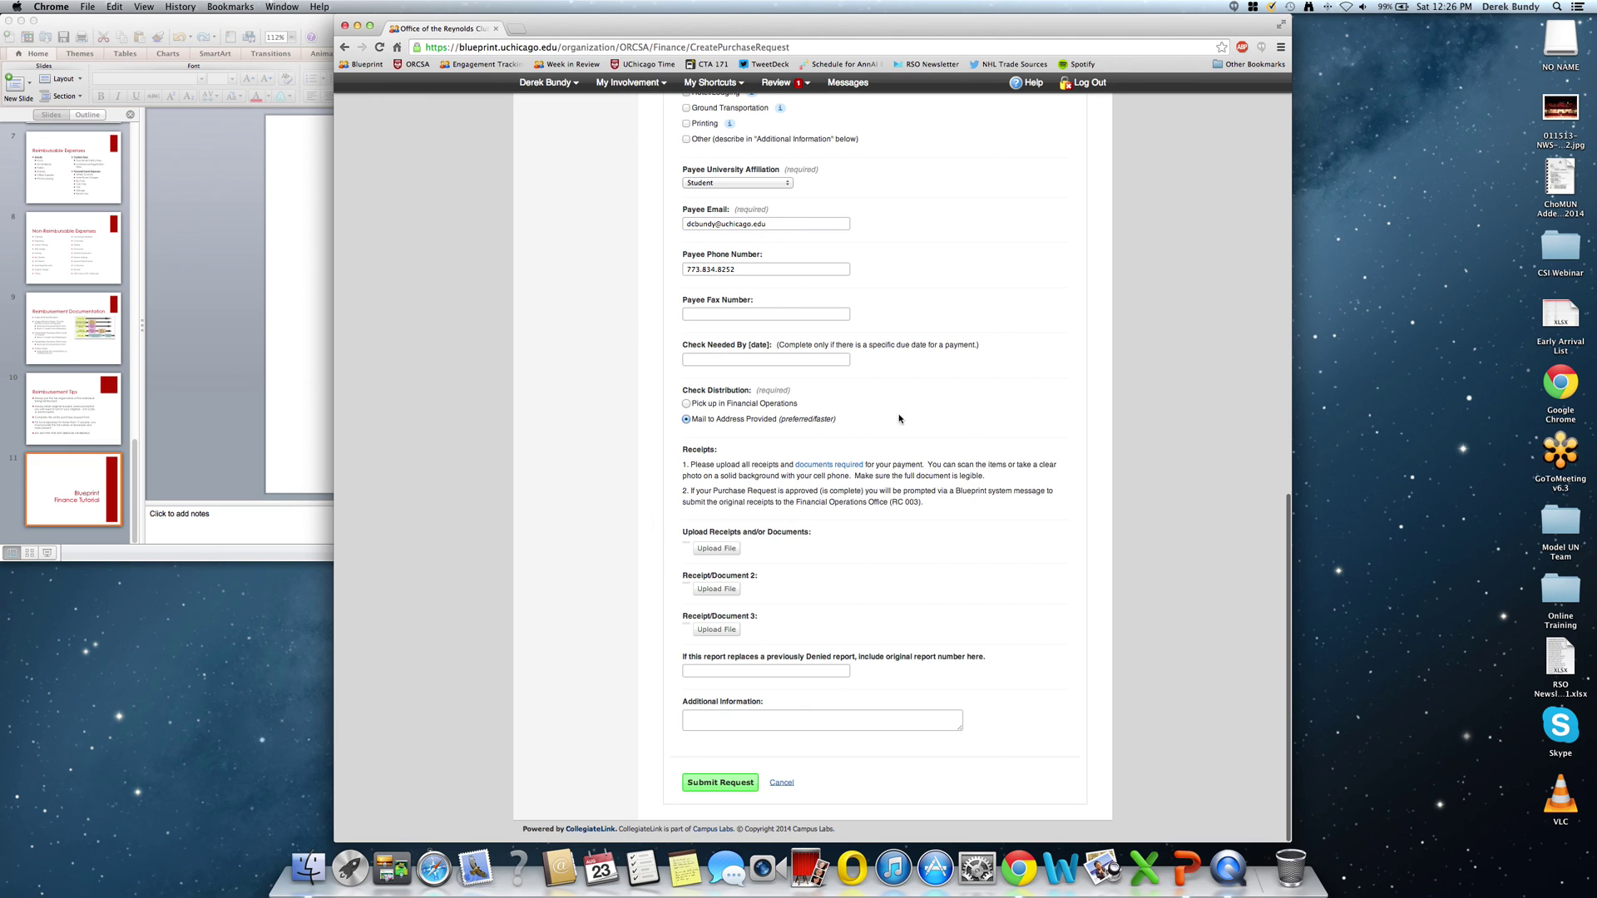
left_click(715, 549)
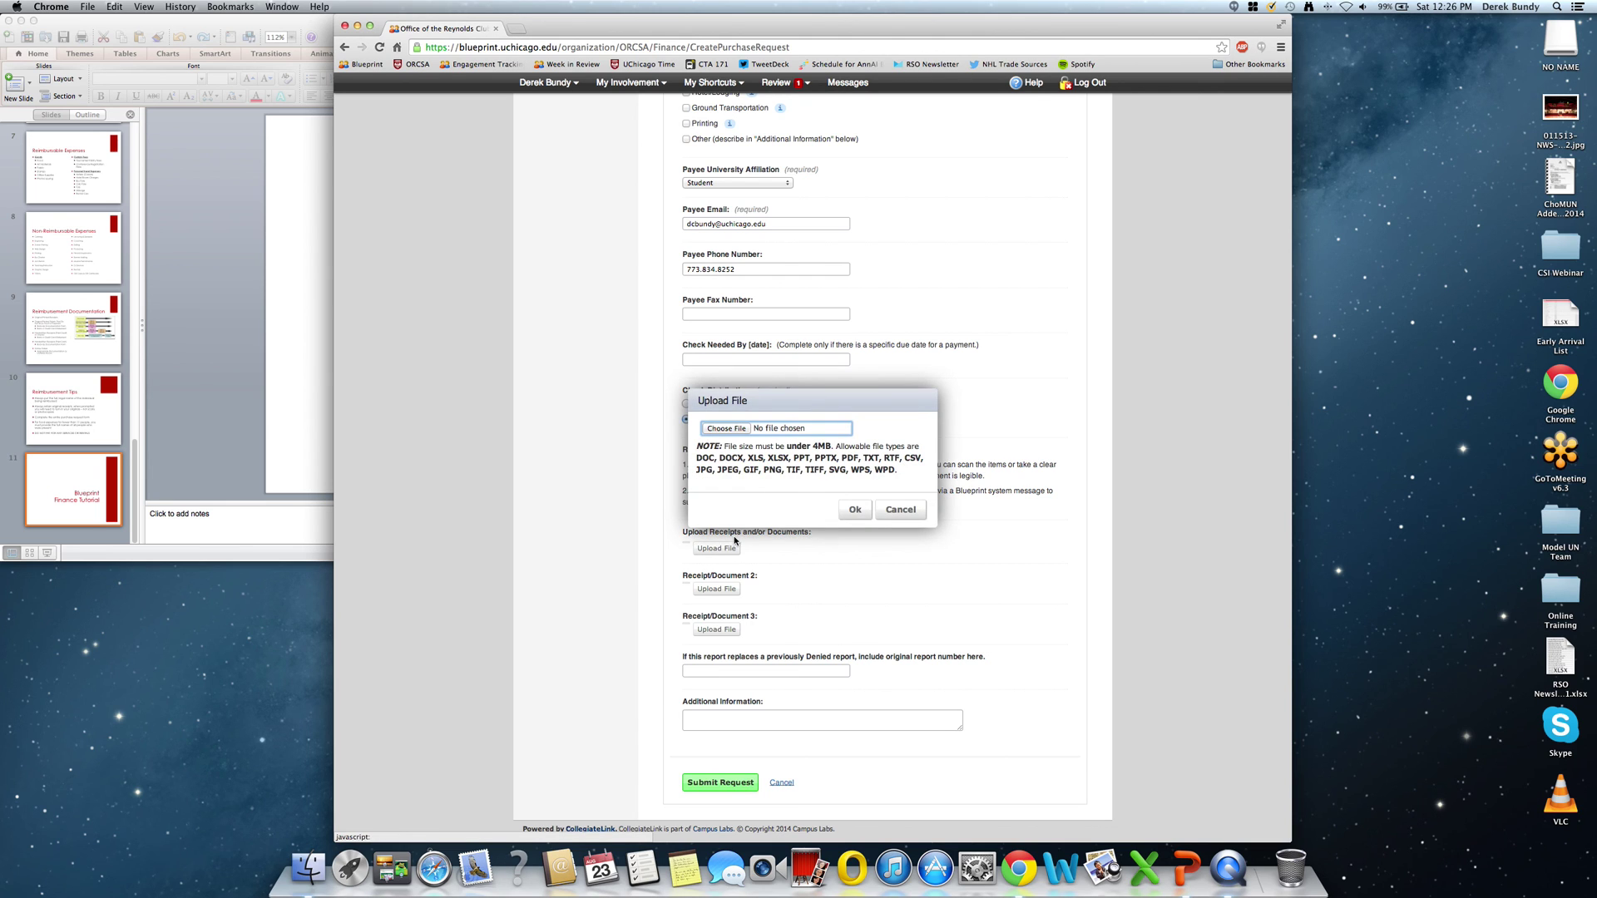
left_click(919, 508)
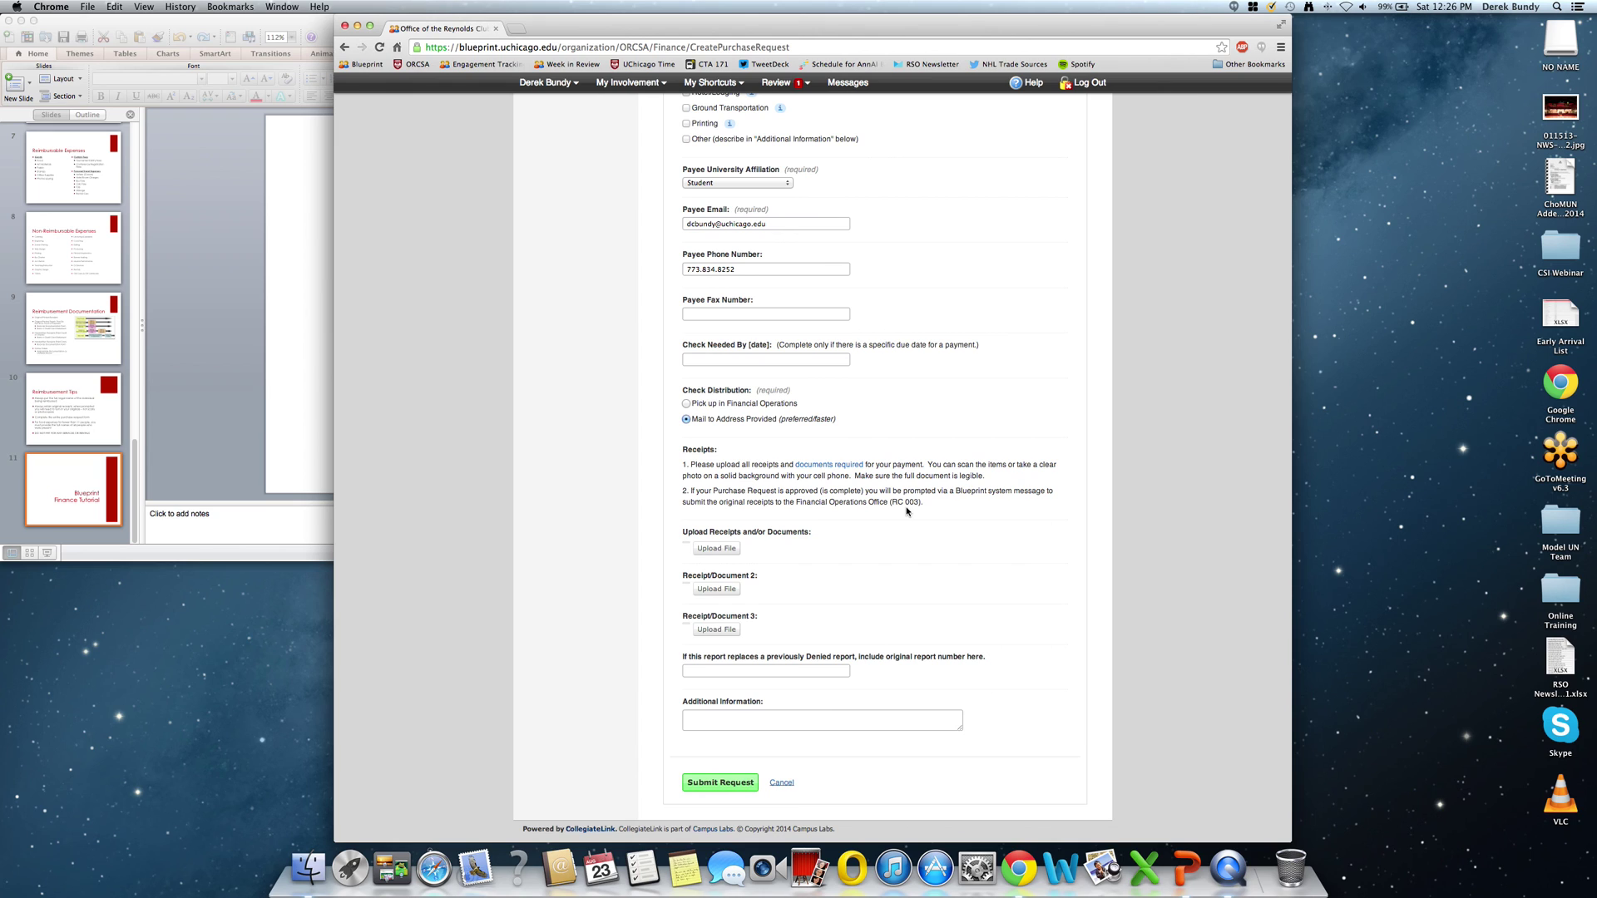
left_click(810, 672)
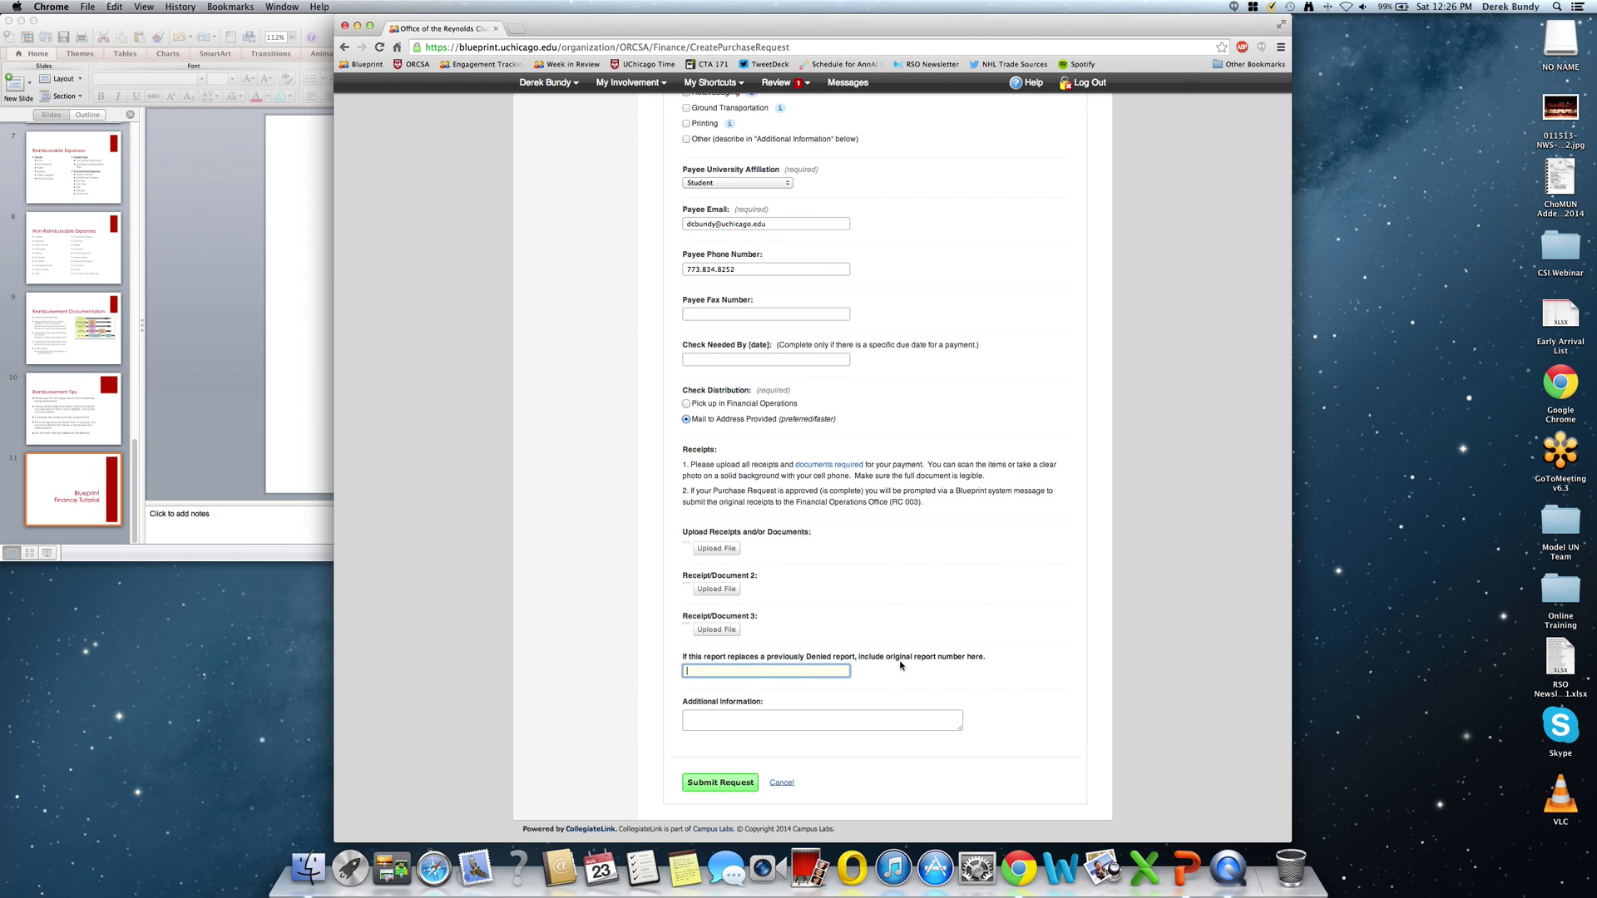
left_click(878, 722)
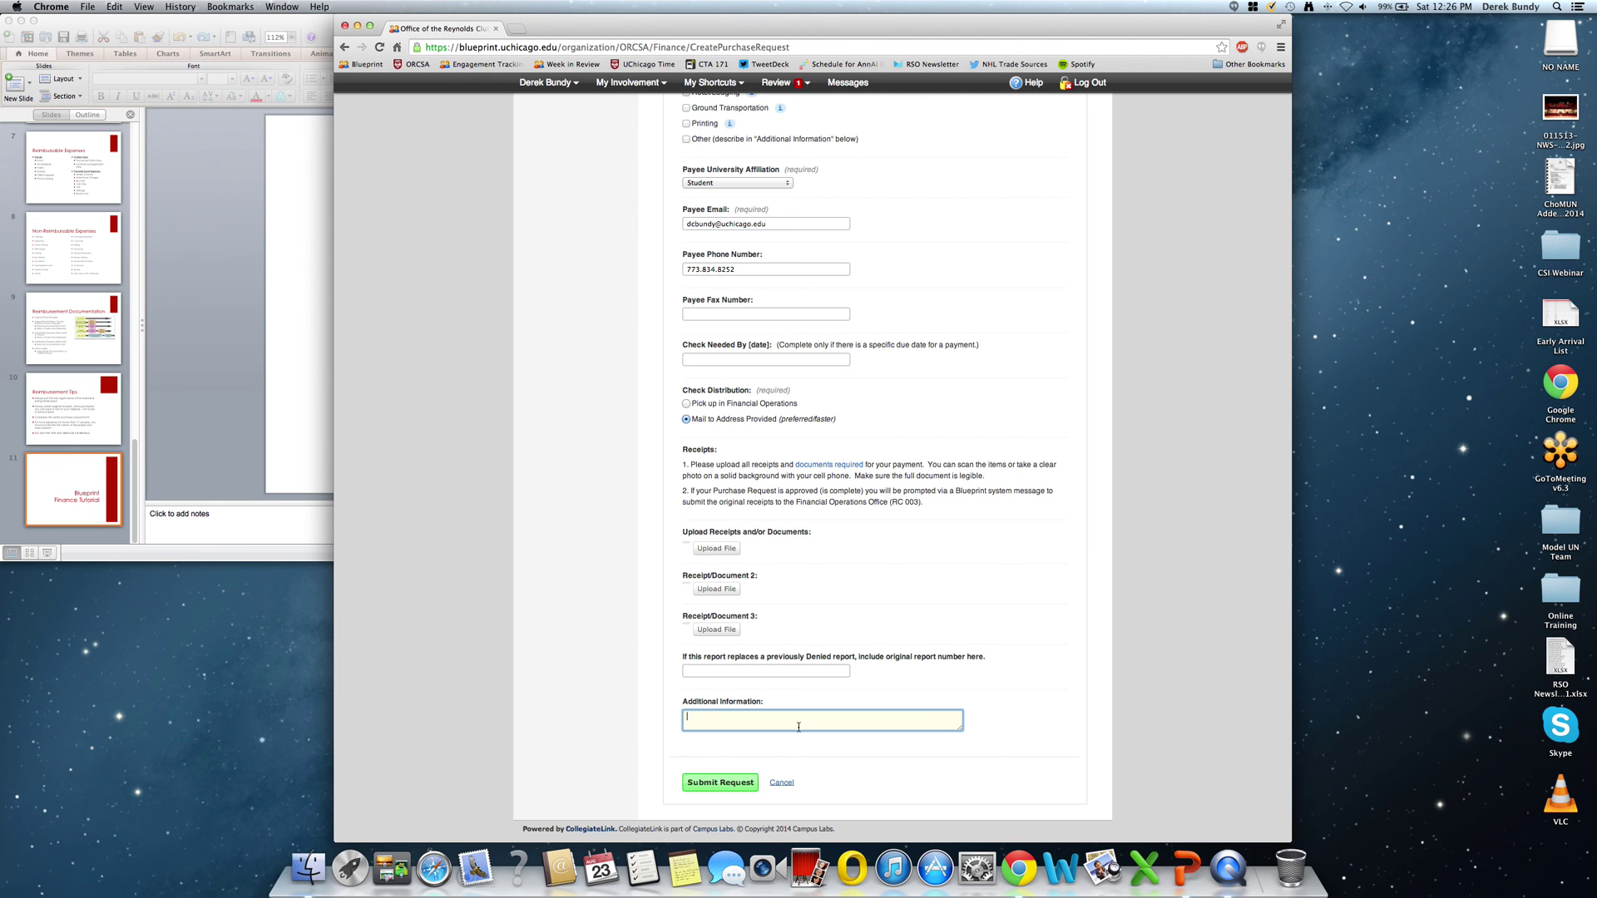
scroll(799, 728, "up", 20)
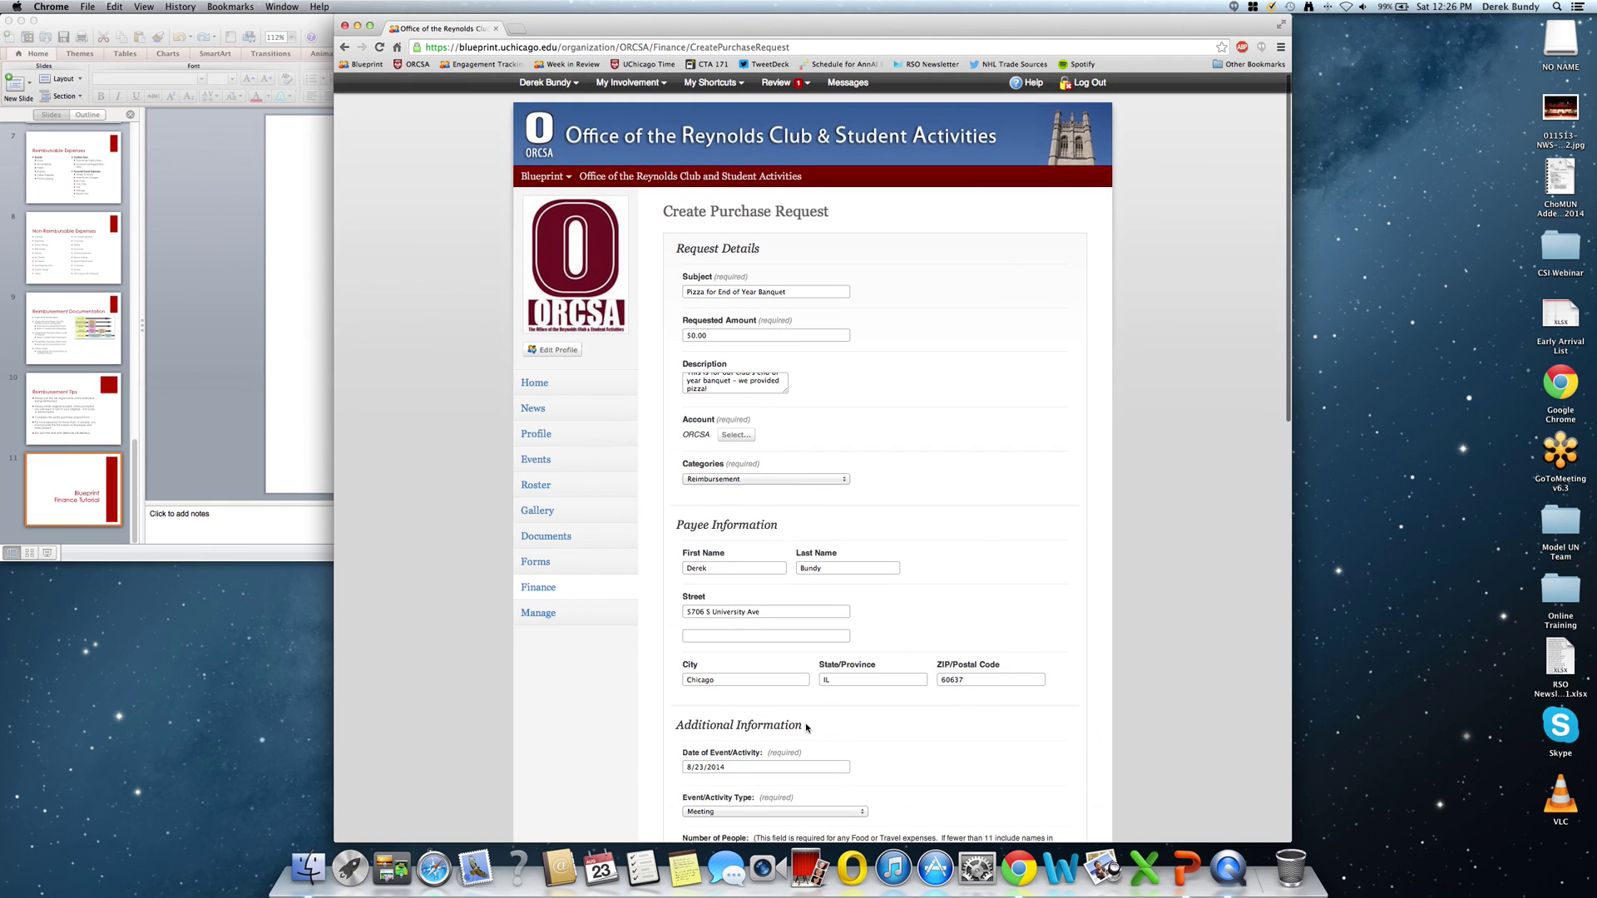
Return to the organization's Finance page from the request form.
left_click(602, 591)
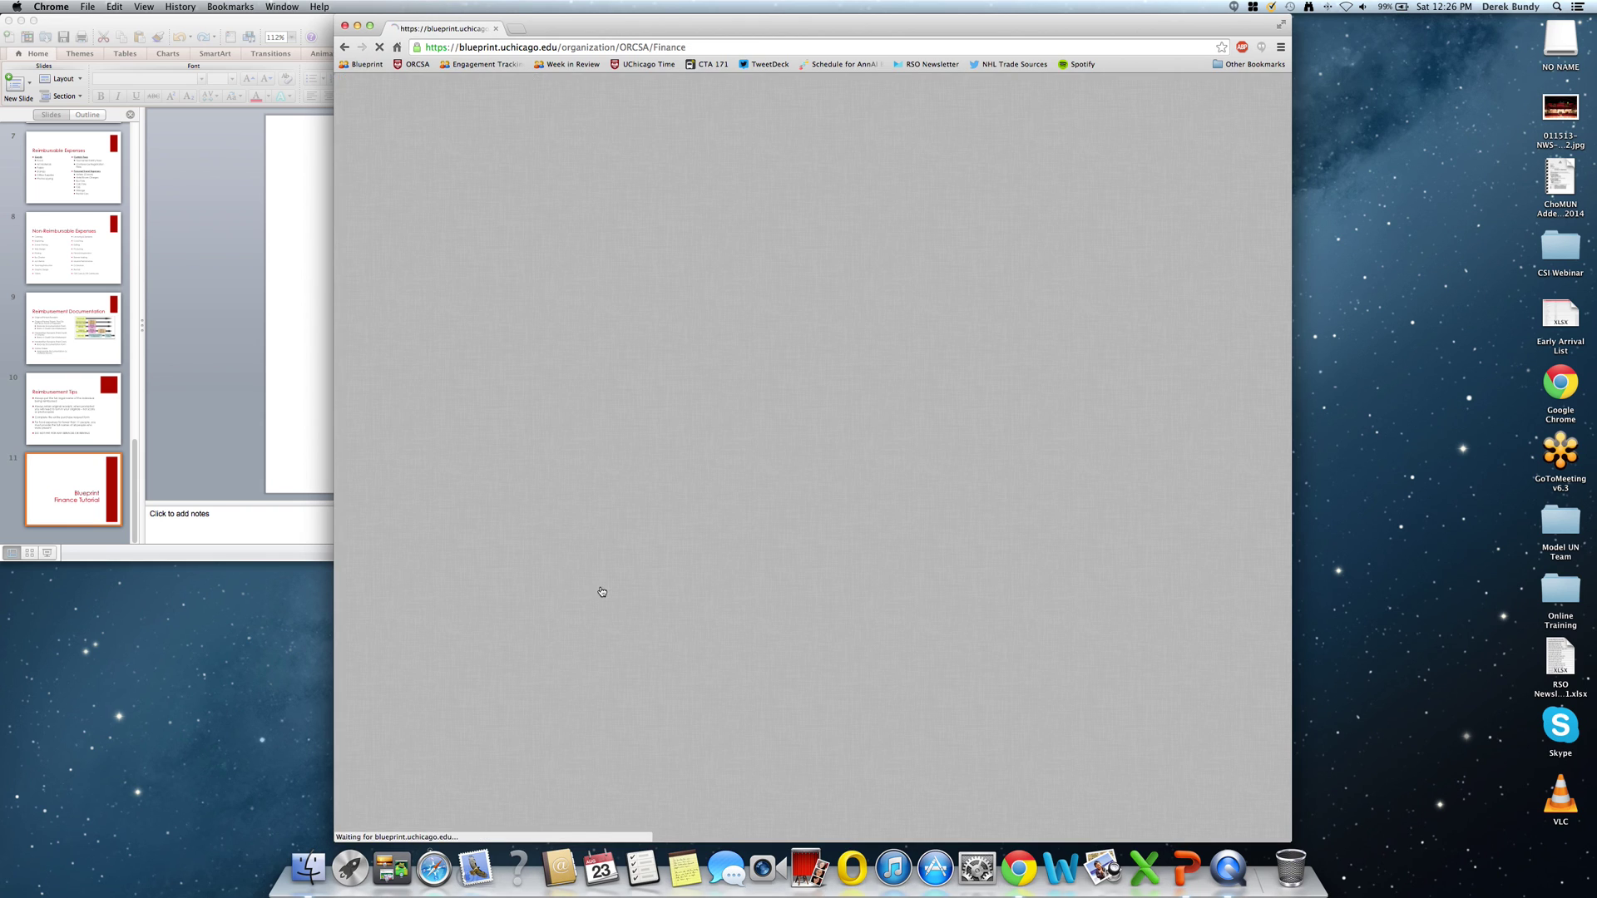